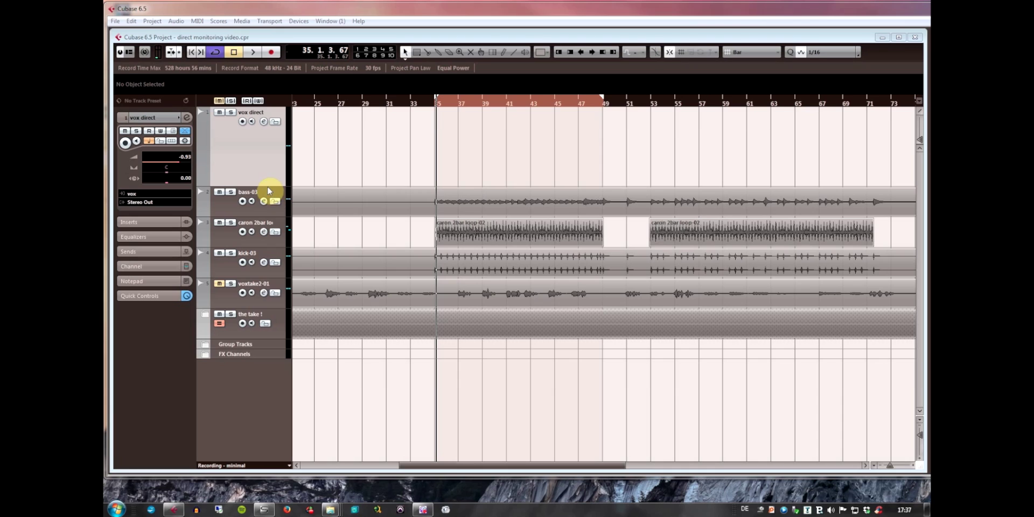
Step: Reduce the vox direct track's height and place the project cursor at the start of bar 35
left_click(269, 179)
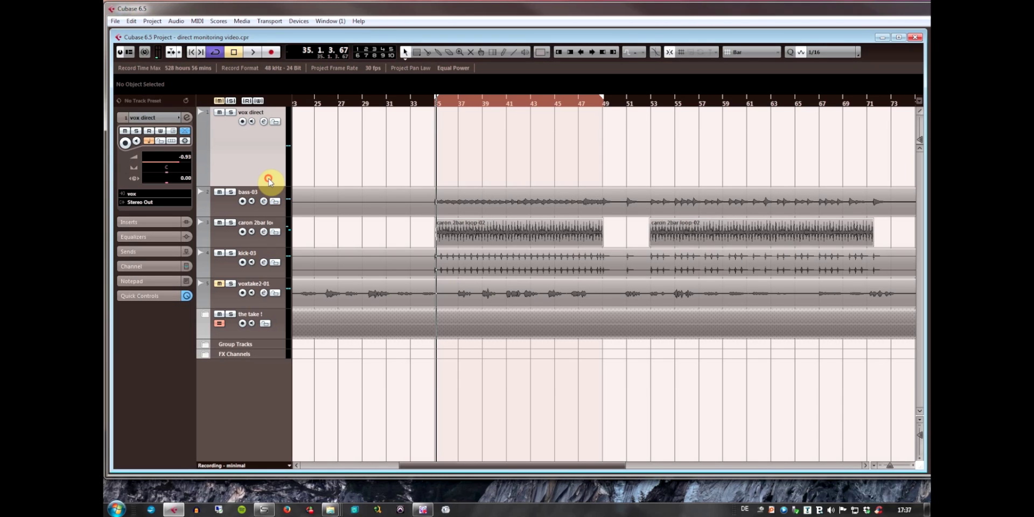
left_click_drag(270, 187, 272, 165)
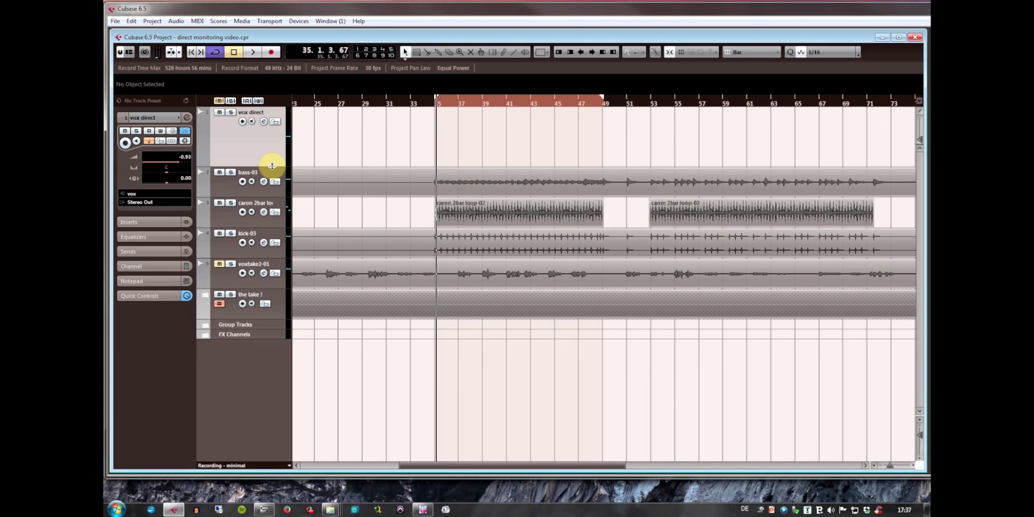
left_click(257, 144)
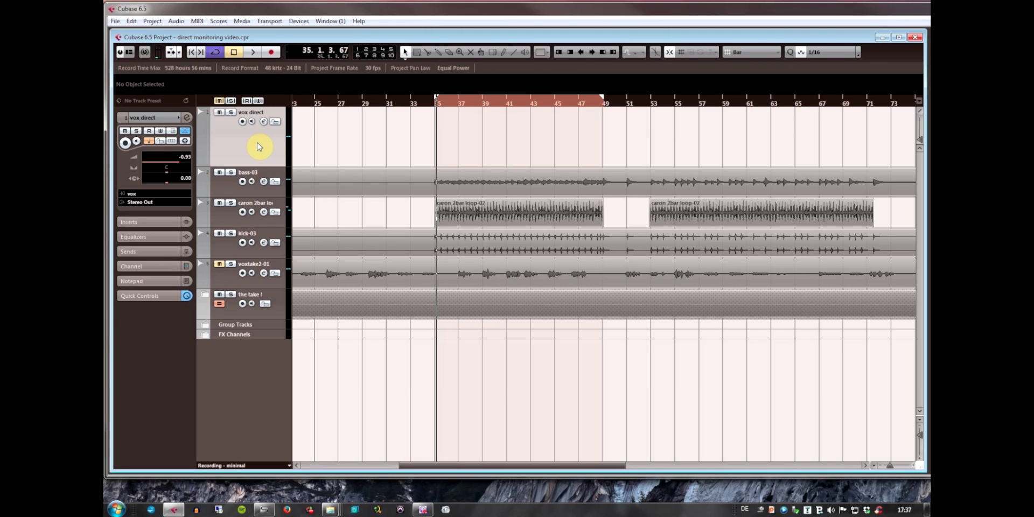
left_click(477, 101)
left_click_drag(438, 102, 432, 116)
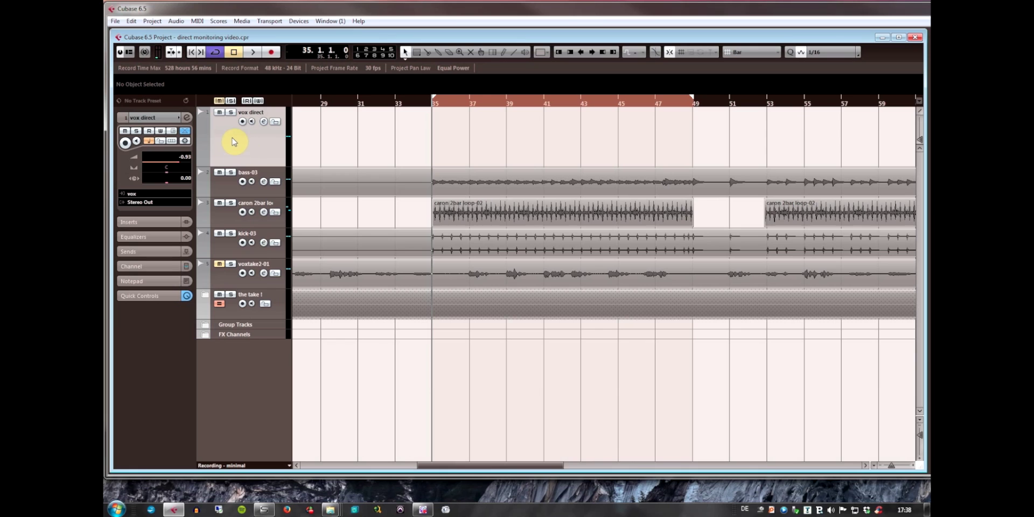
Step: Check the input and output latency of the ASIO Saffire driver in Device Setup
left_click(299, 21)
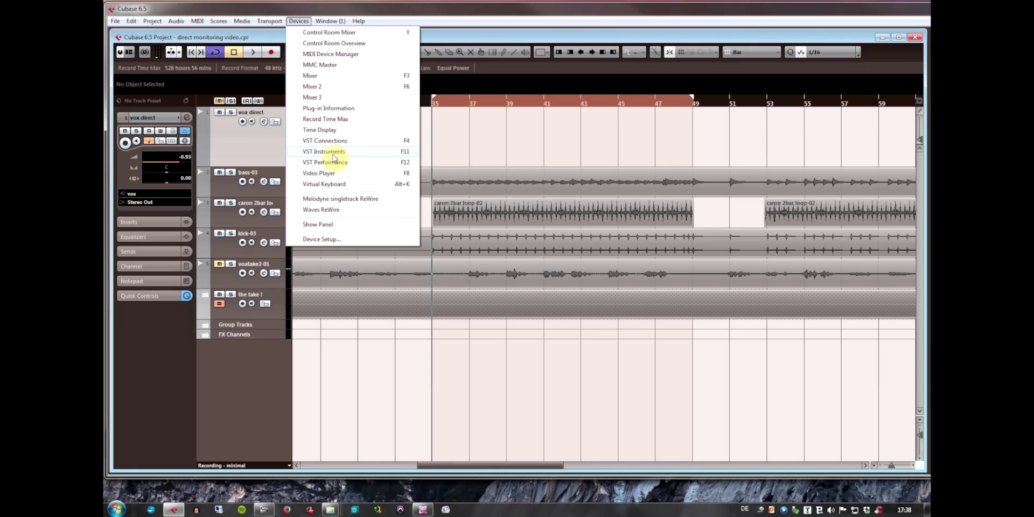
left_click(345, 237)
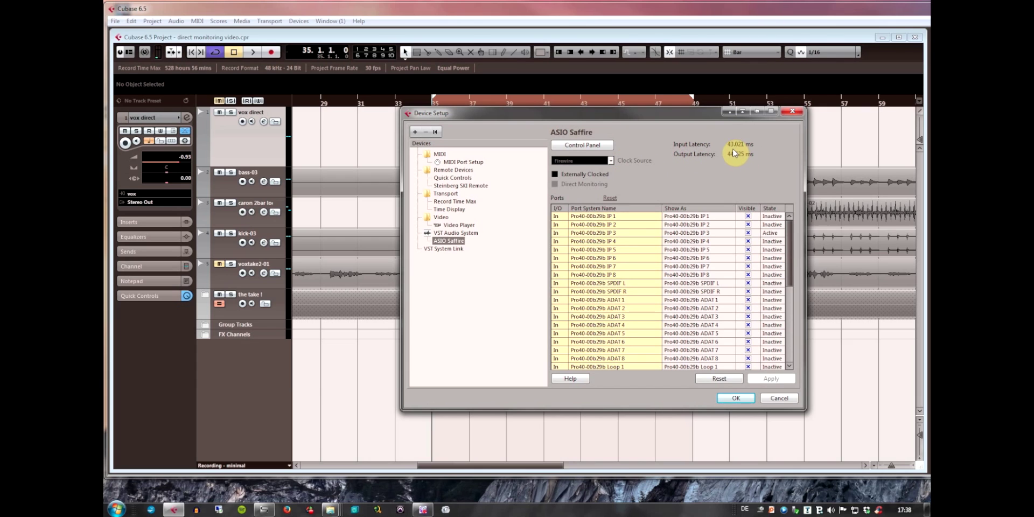
left_click(789, 111)
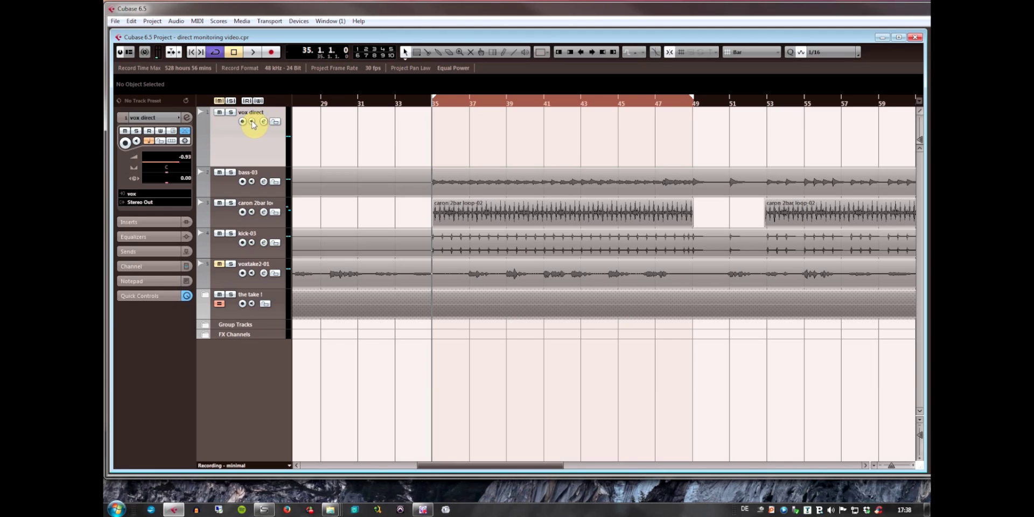
Step: Toggle input monitoring on the vox direct track on and back off
left_click(251, 122)
left_click(251, 123)
left_click(252, 122)
left_click(252, 121)
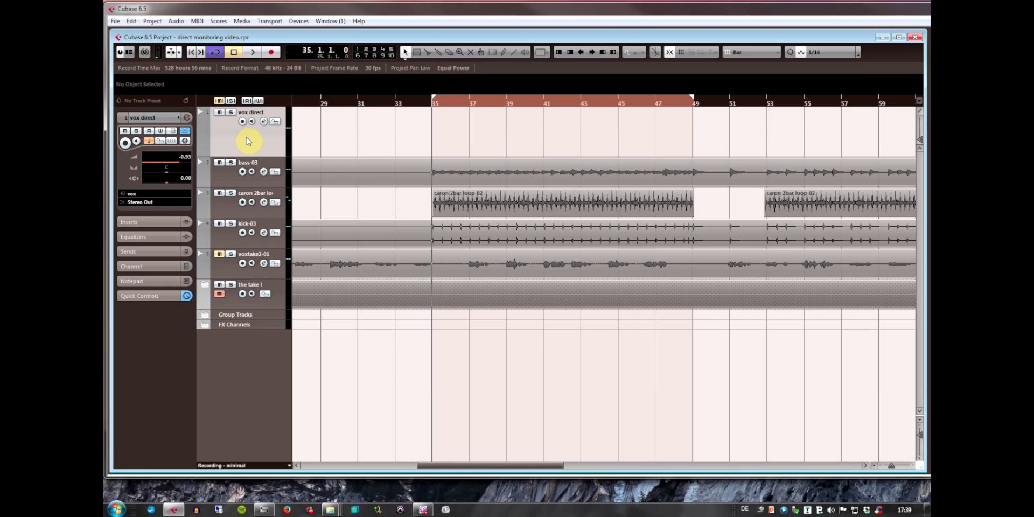
Step: Add a stereo FX channel track with no effect
right_click(245, 133)
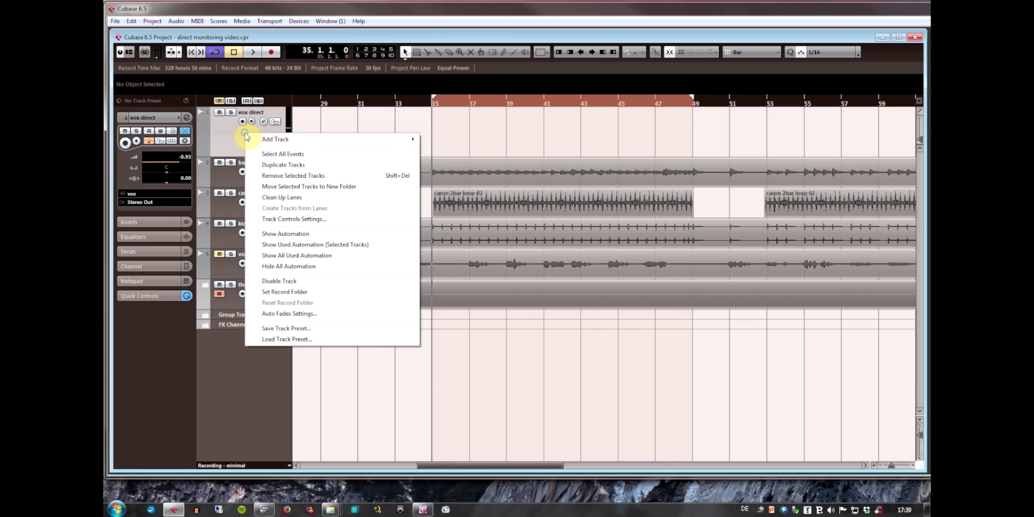
mouse_move(339, 140)
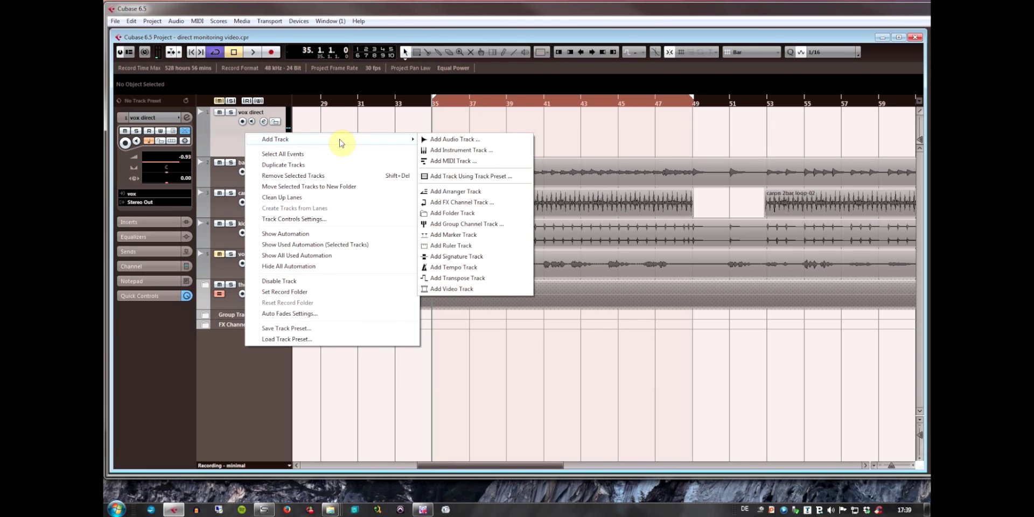
left_click(472, 205)
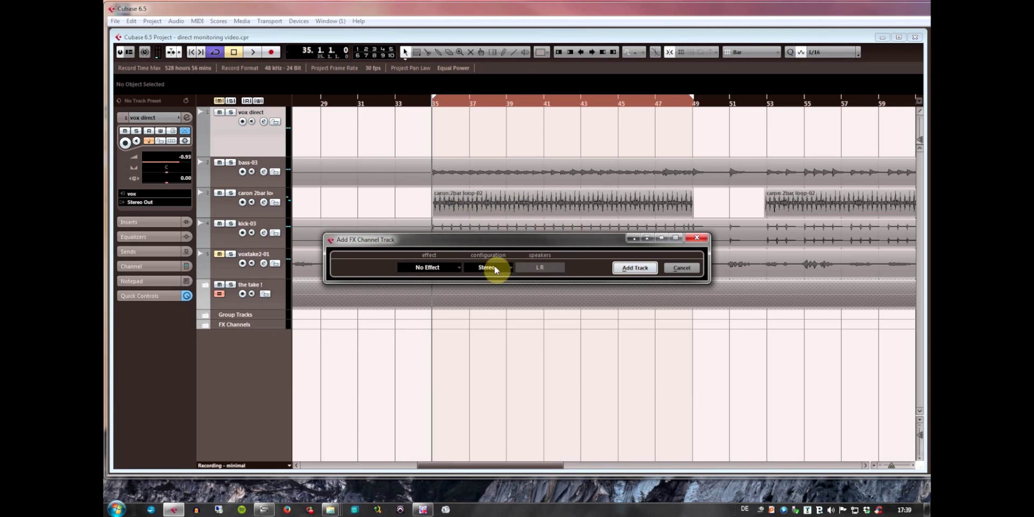
left_click(635, 267)
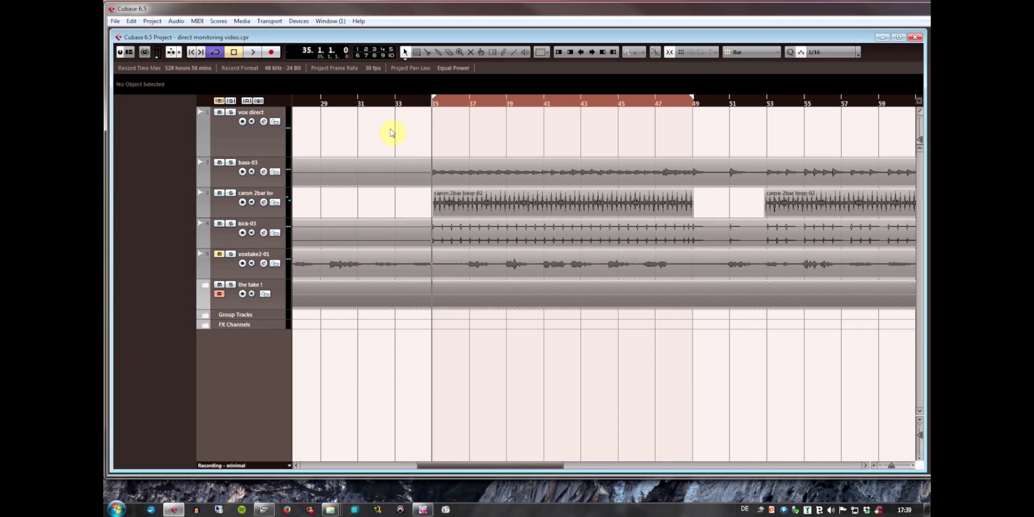
Step: Expand the group and FX channel folders and move the FX 1 channel directly below the vox direct track
left_click(203, 316)
left_click(205, 397)
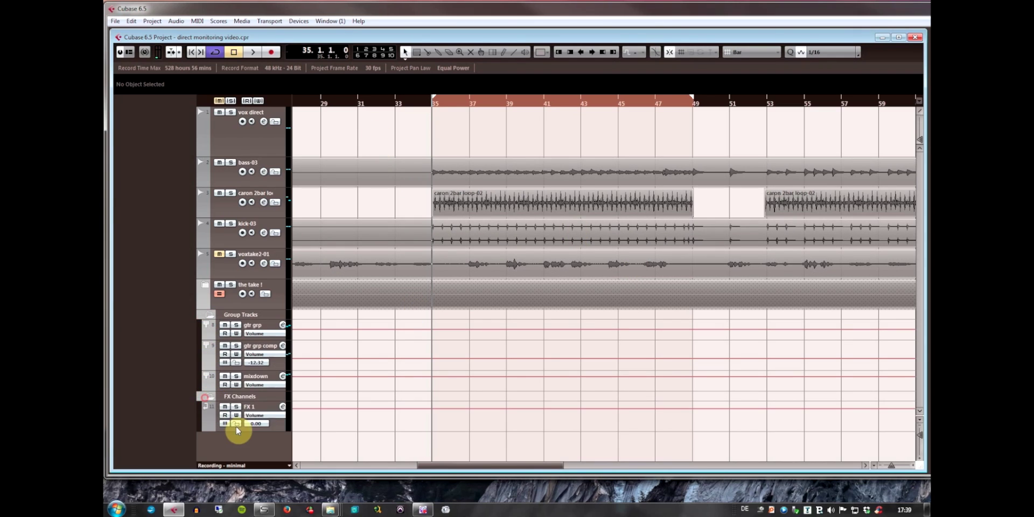
left_click_drag(262, 413, 258, 170)
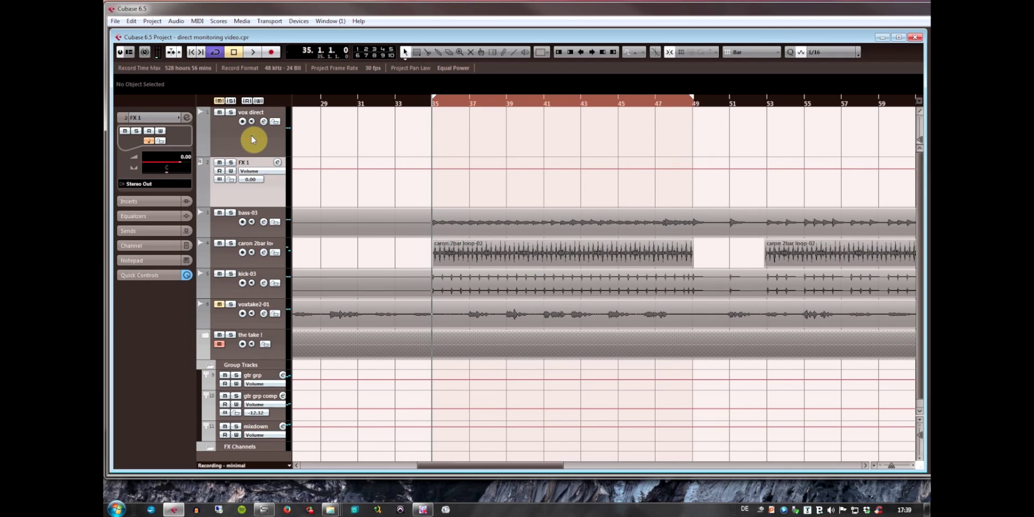
Step: Duplicate the vox direct track
left_click(251, 135)
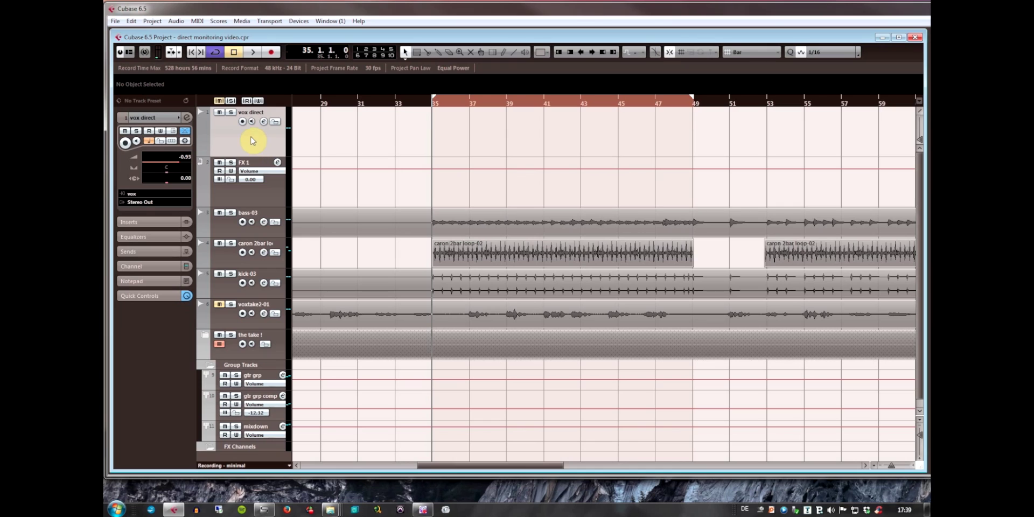
right_click(249, 135)
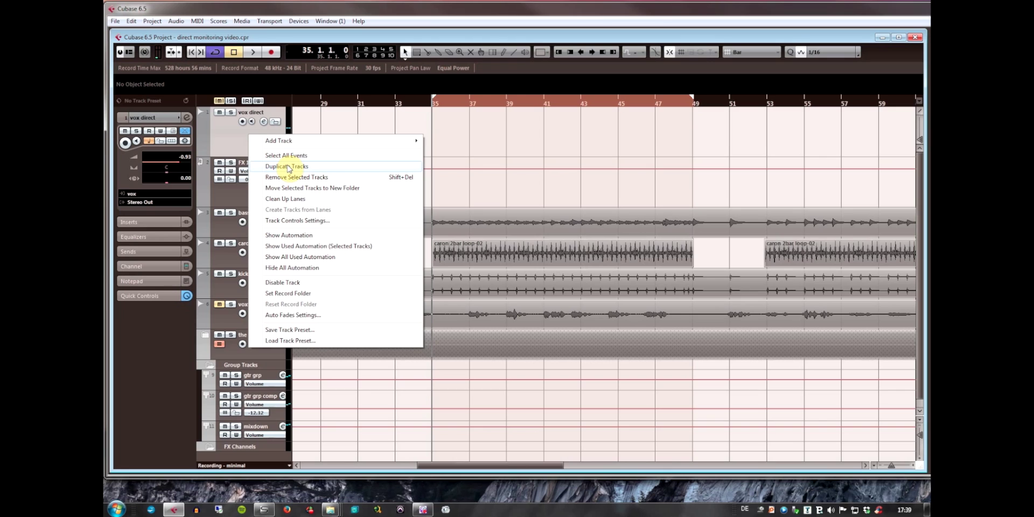
left_click(288, 167)
left_click(254, 143)
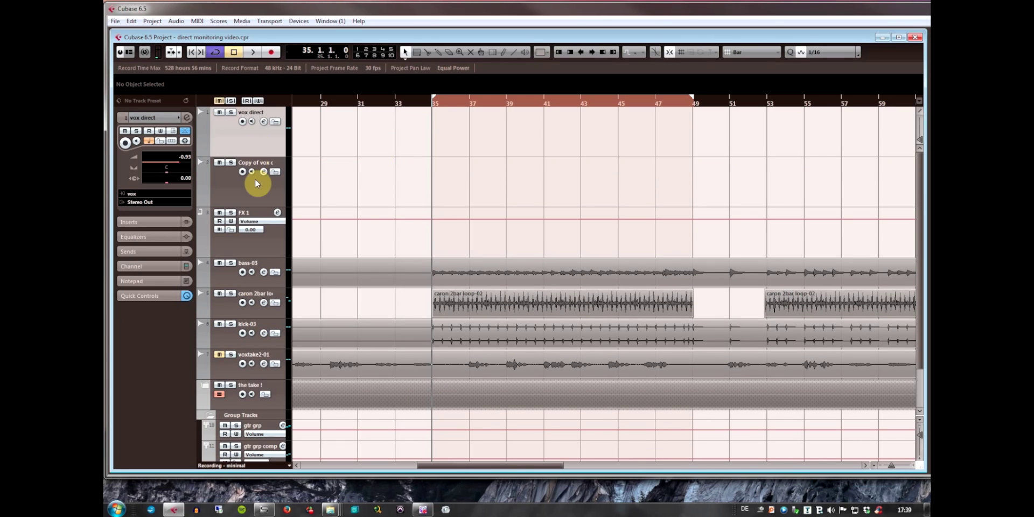
left_click(255, 181)
left_click(259, 139)
left_click(265, 162)
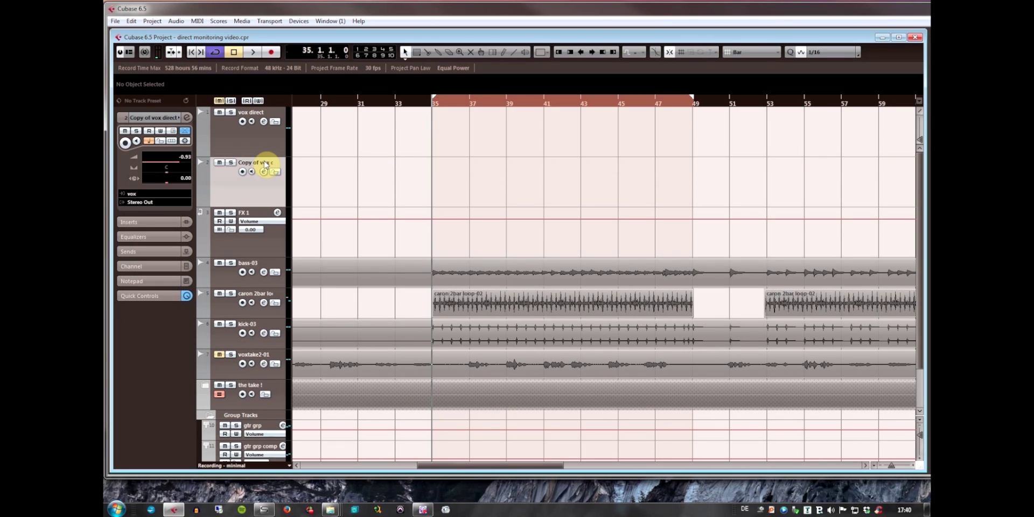
double_click(265, 163)
left_click(262, 142)
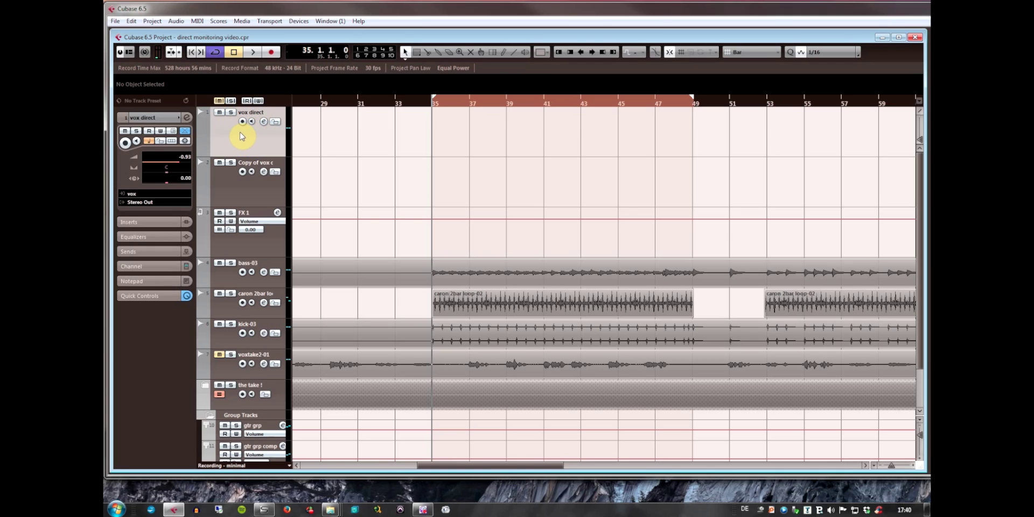
Step: Enable input monitoring on the copy of the vox direct track and set its volume to -oo
left_click(248, 186)
left_click(251, 172)
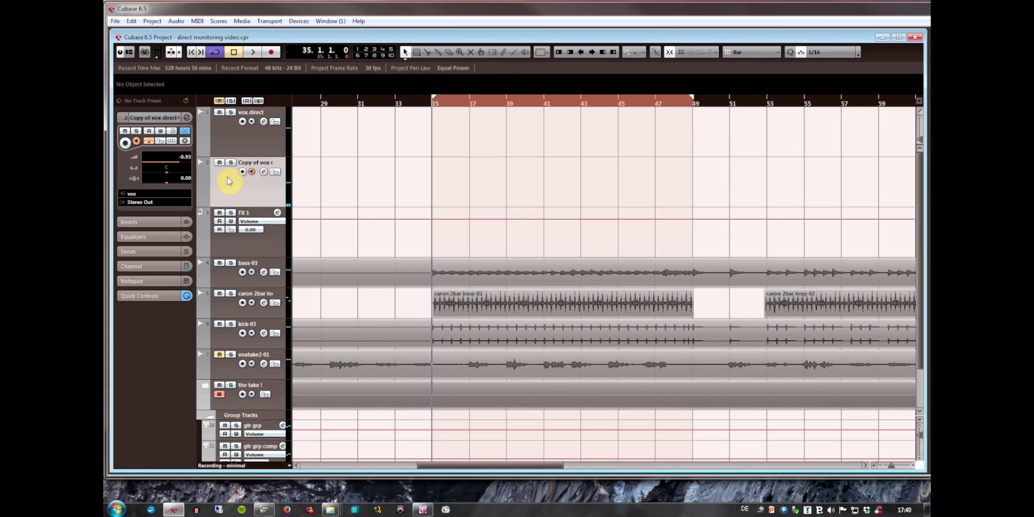
left_click_drag(178, 161, 124, 171)
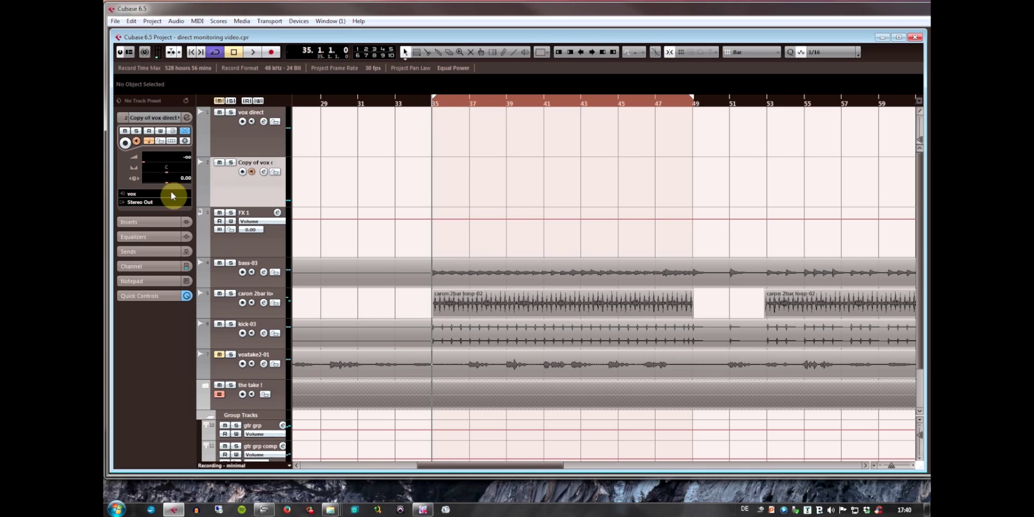
Step: Rename the FX 1 channel as vox verb
left_click(152, 251)
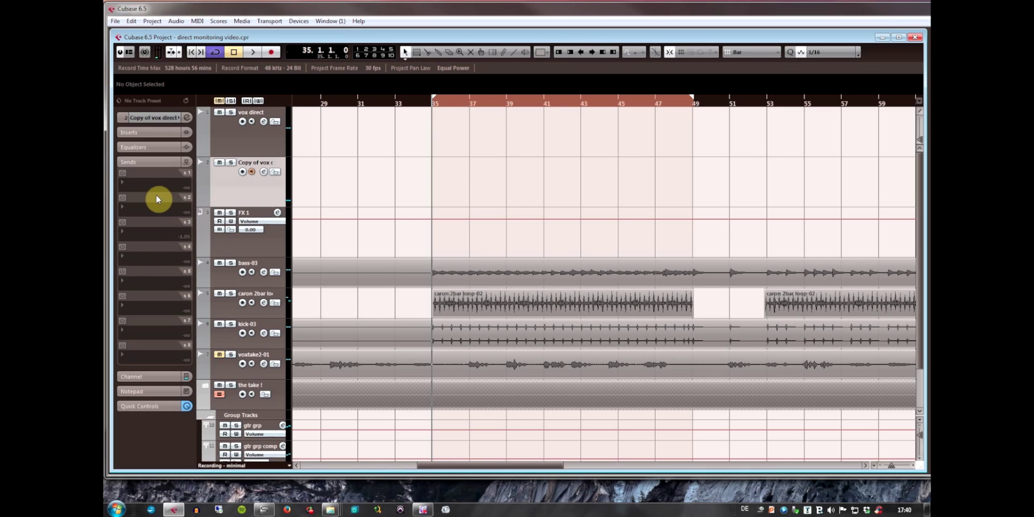
left_click(155, 206)
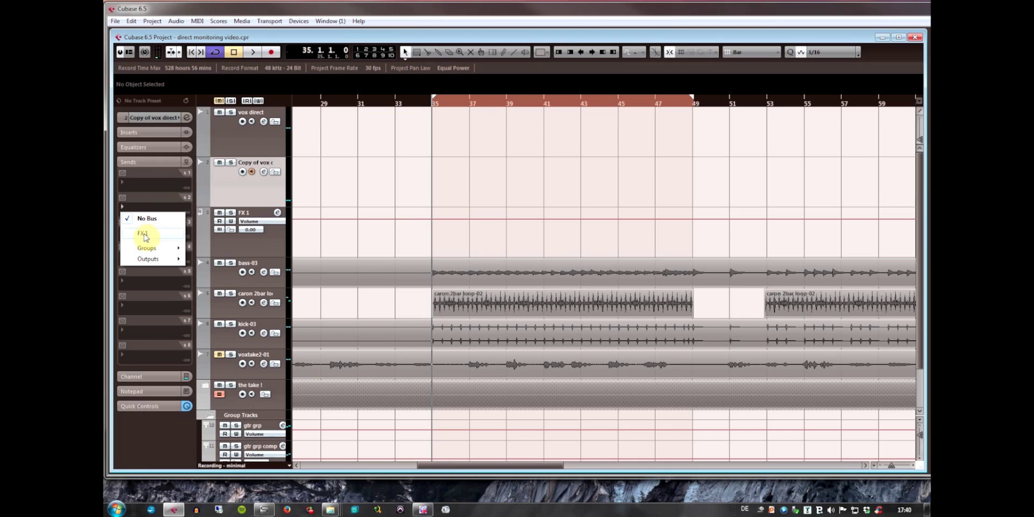
left_click(250, 213)
left_click(250, 212)
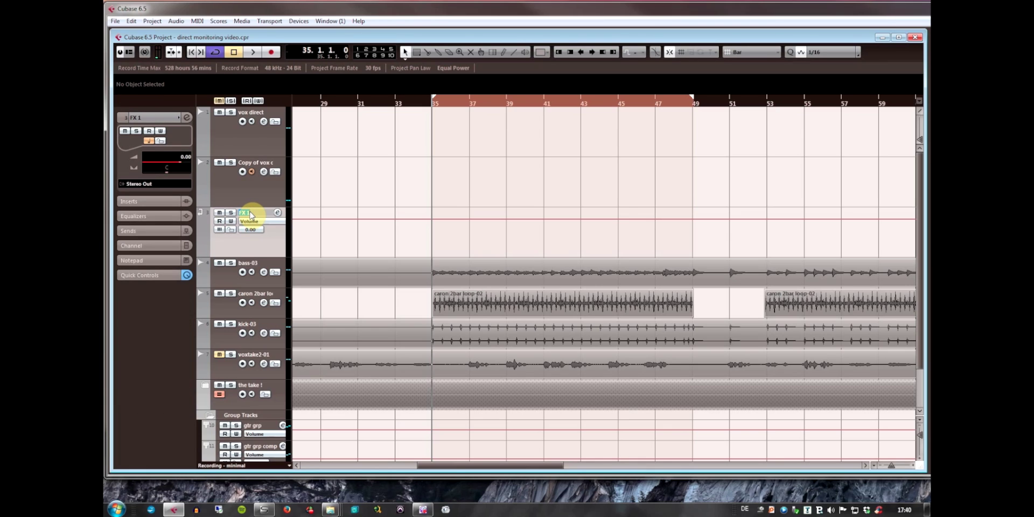
type("vox verb")
left_click(250, 213)
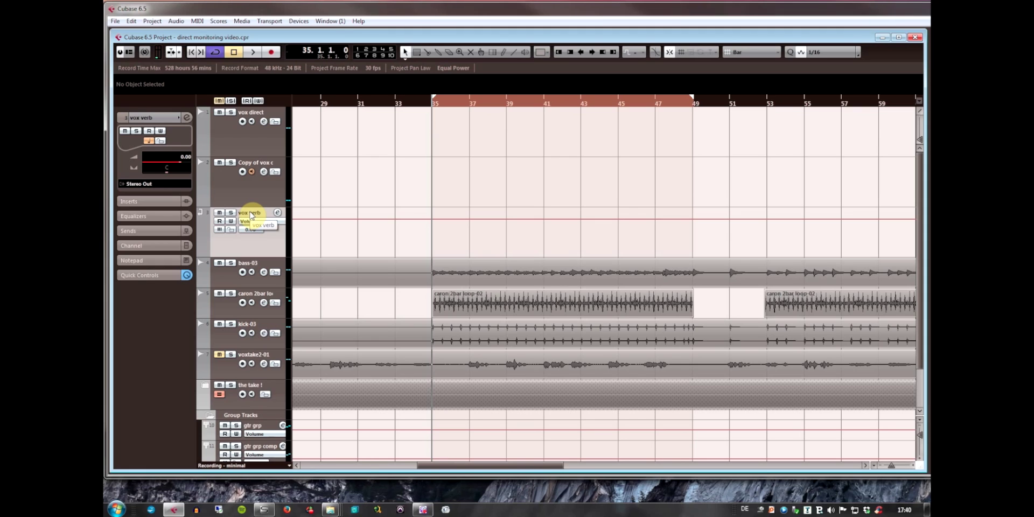
left_click(137, 232)
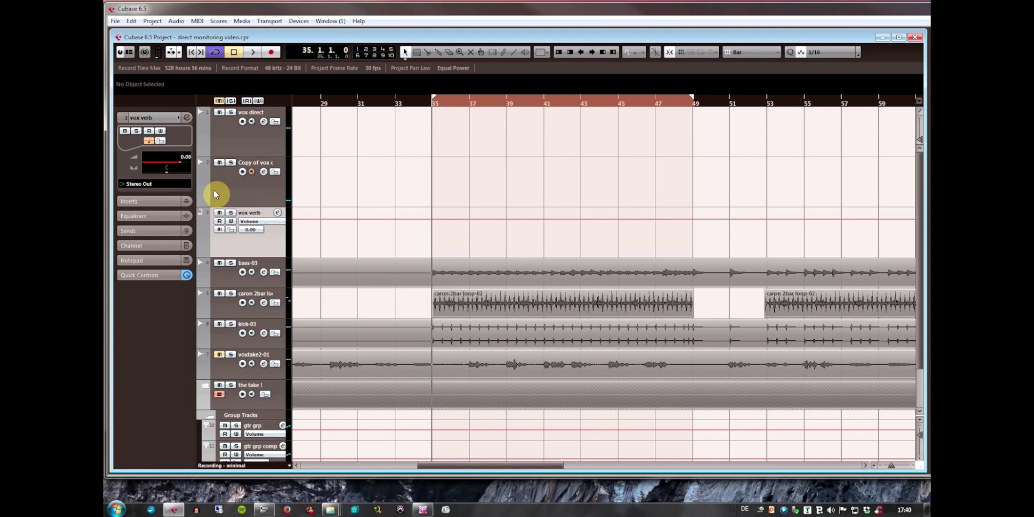
Step: Route the second send of the copied vox direct track to vox verb and activate it
left_click(260, 162)
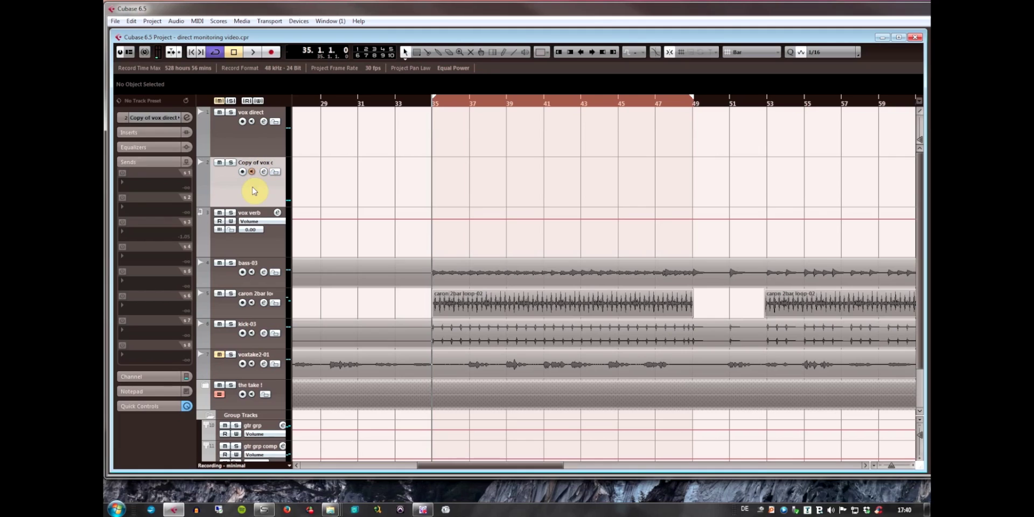
left_click(172, 121)
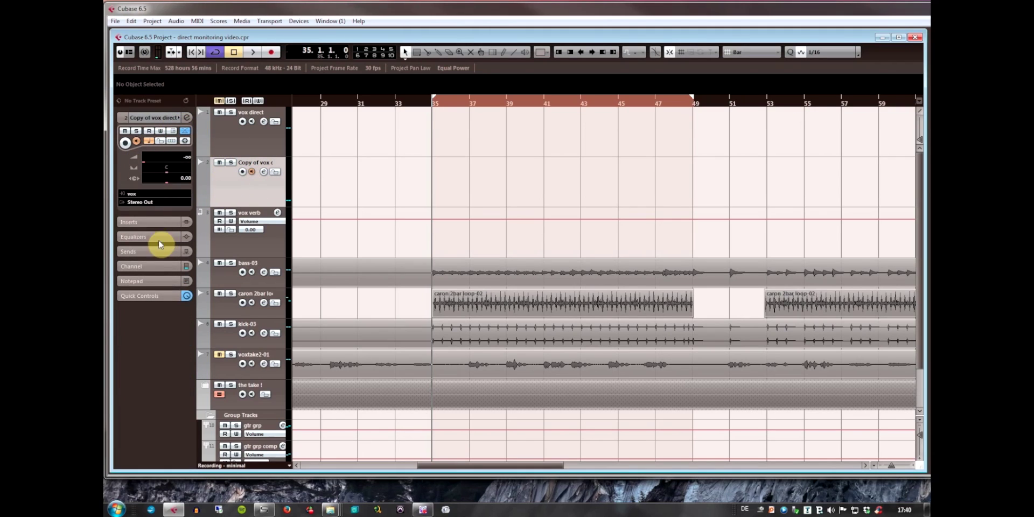
left_click(150, 249)
left_click(146, 207)
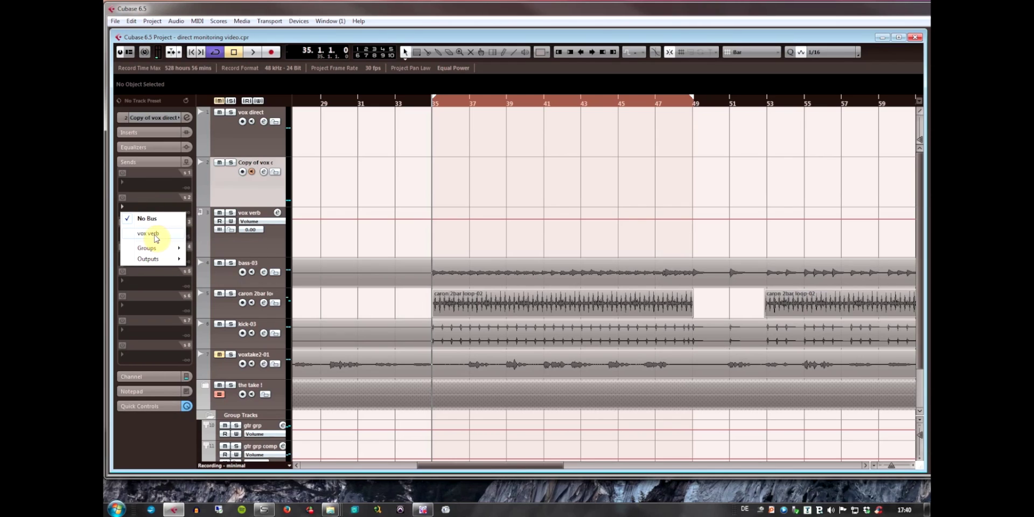
left_click(153, 234)
left_click(123, 198)
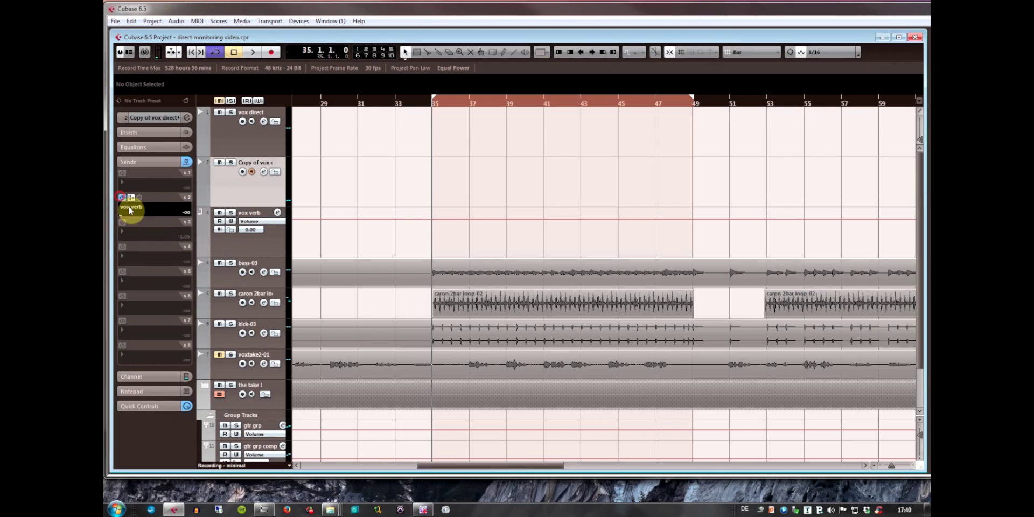
Step: Set the vox verb send level to -0.15, switch the send to pre-fader, and return to the copied track's basic channel settings
left_click(168, 218)
left_click_drag(168, 218, 177, 218)
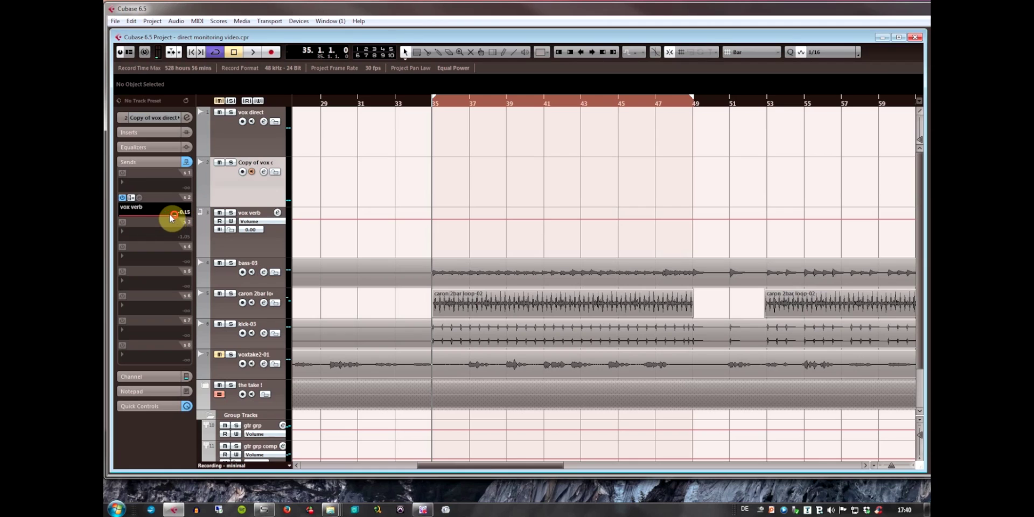
left_click(131, 198)
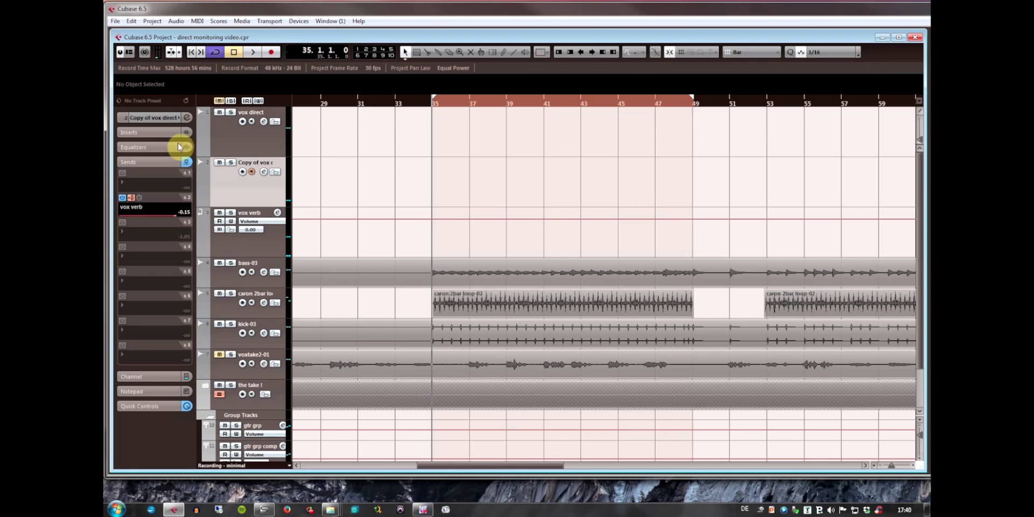
left_click(160, 118)
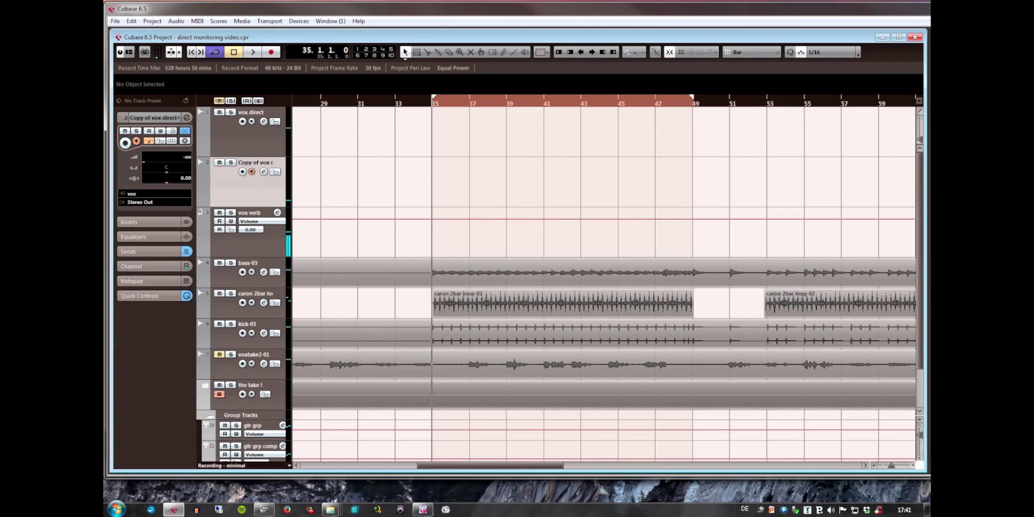
Step: Bring up the Saffire MixControl window to view the Mix 1 levels and return to the Cubase project
left_click(264, 509)
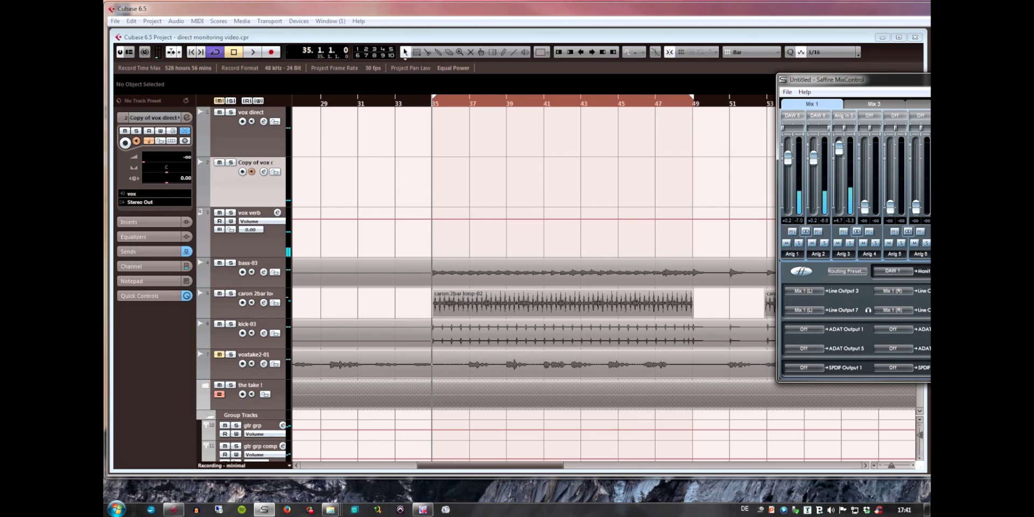
left_click(624, 200)
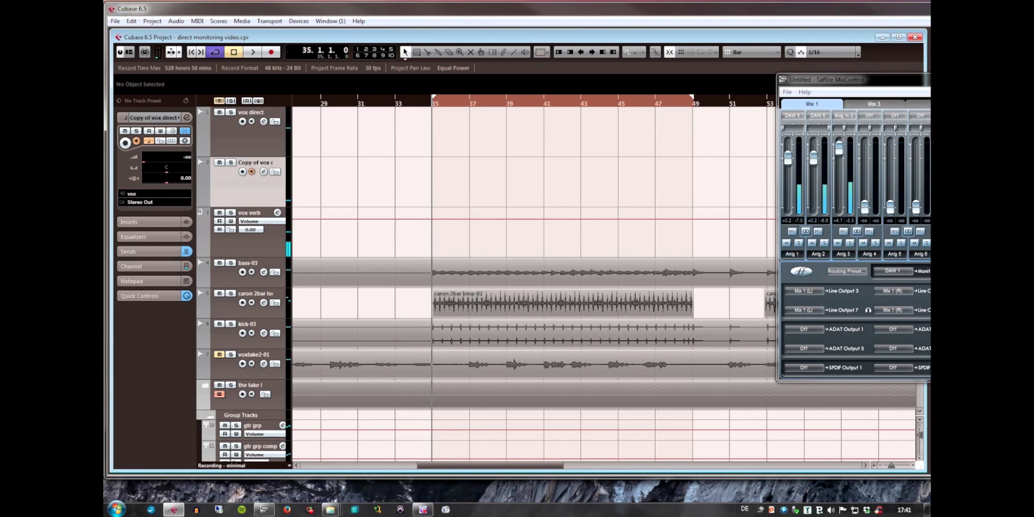
Step: In the mixer, load the Waves IR1 full Stereo reverb into insert slot 3 of the vox verb channel
key("F3")
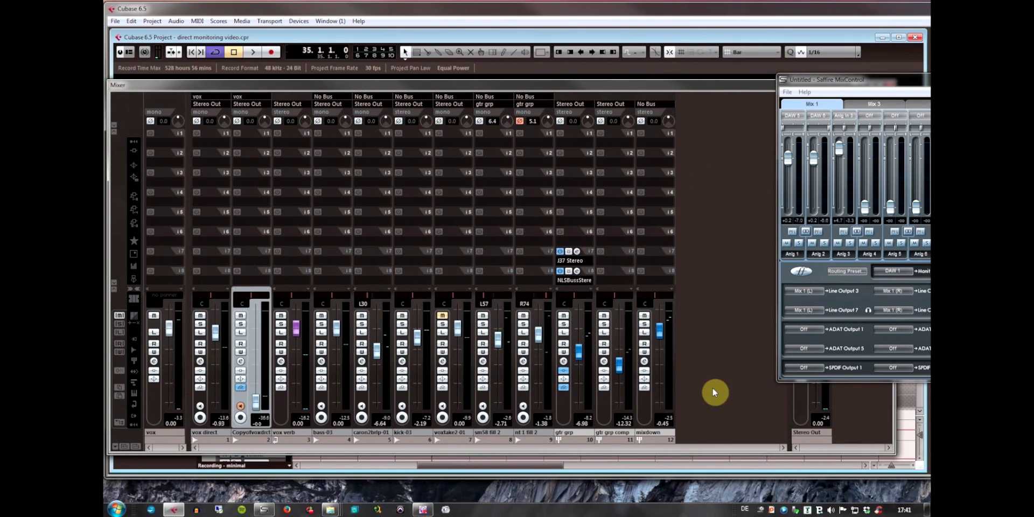
left_click(275, 415)
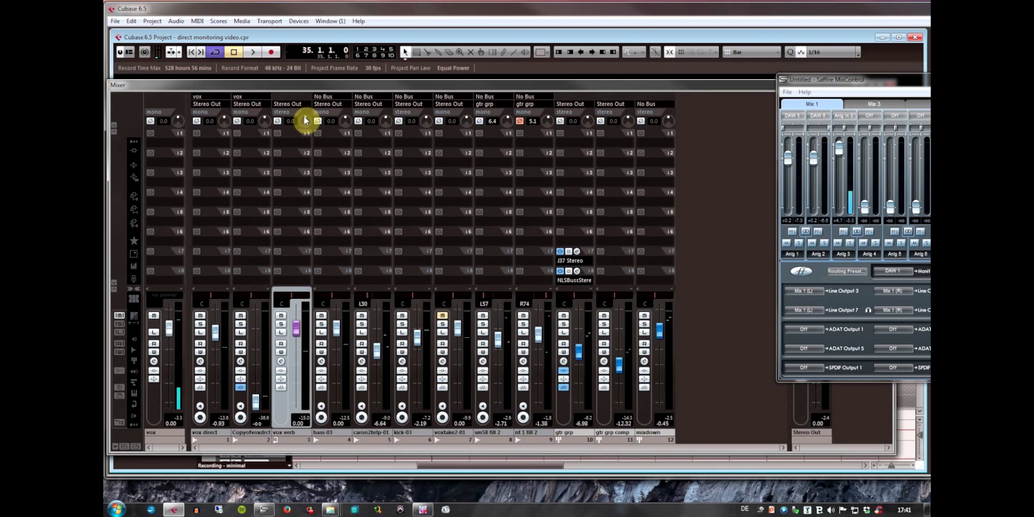
left_click_drag(307, 86, 362, 71)
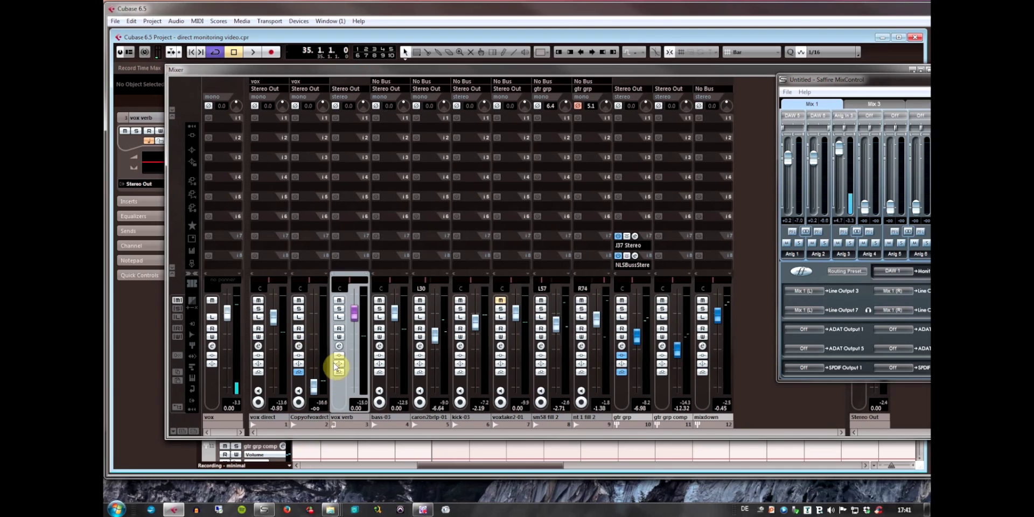
left_click(361, 161)
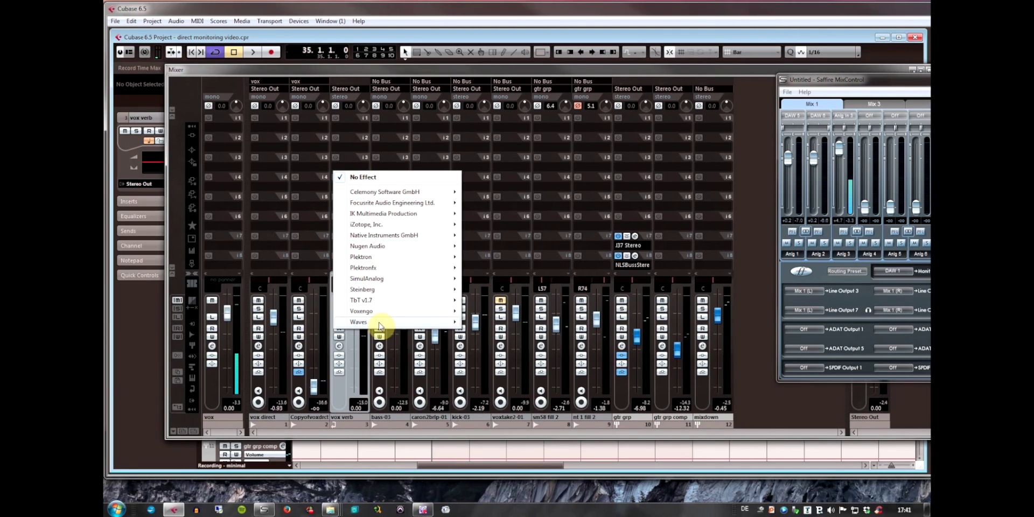
mouse_move(381, 323)
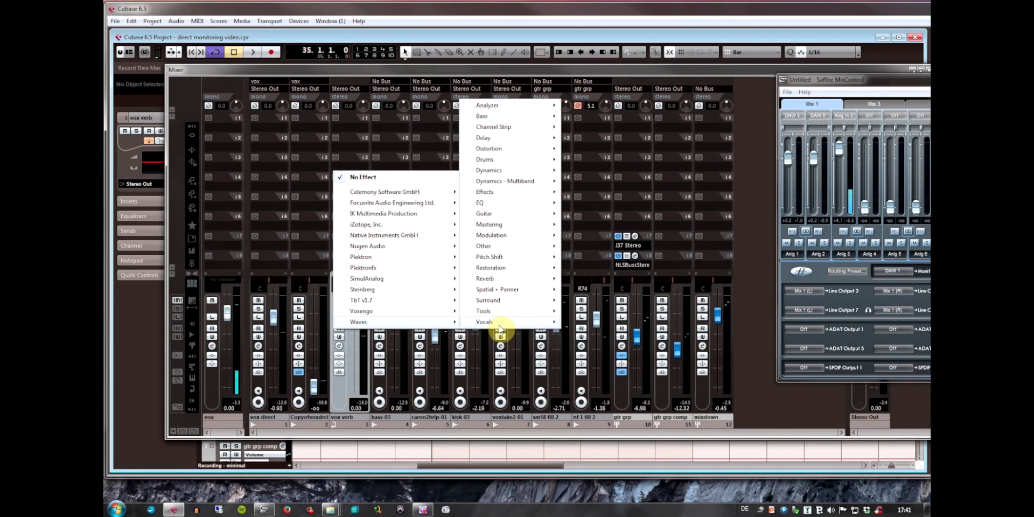
mouse_move(509, 283)
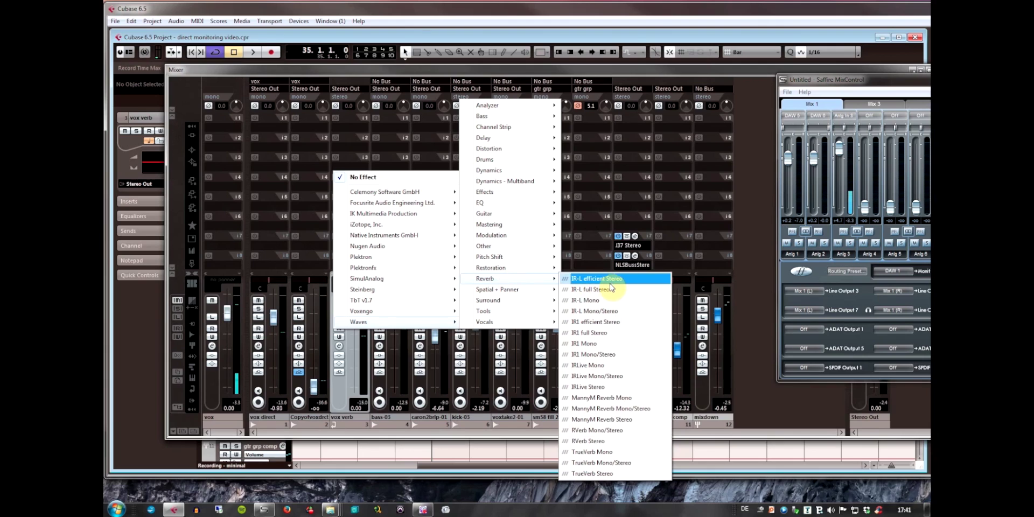
left_click(595, 333)
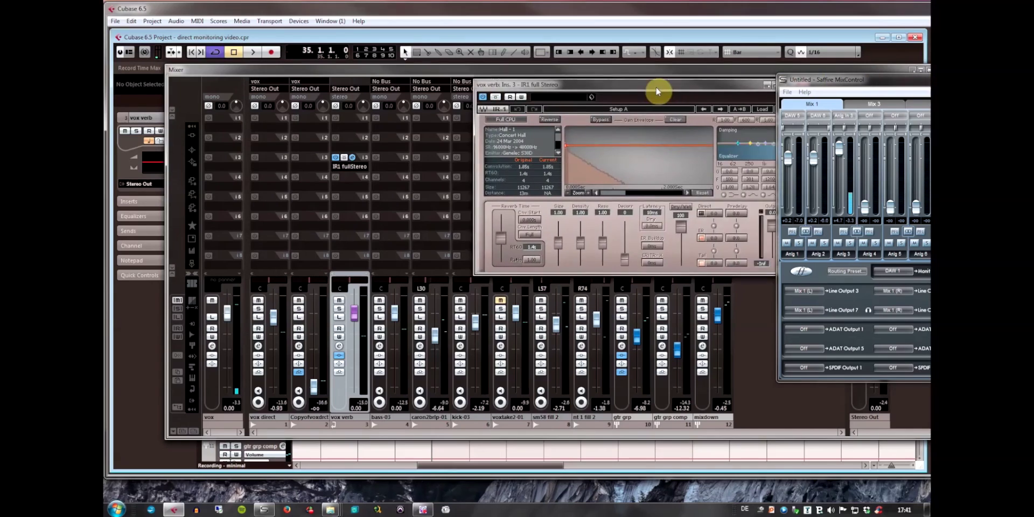
Step: Load the Plate - 1 factory preset into the vox verb reverb and clear the plug-in editor away from the mixer
left_click(700, 115)
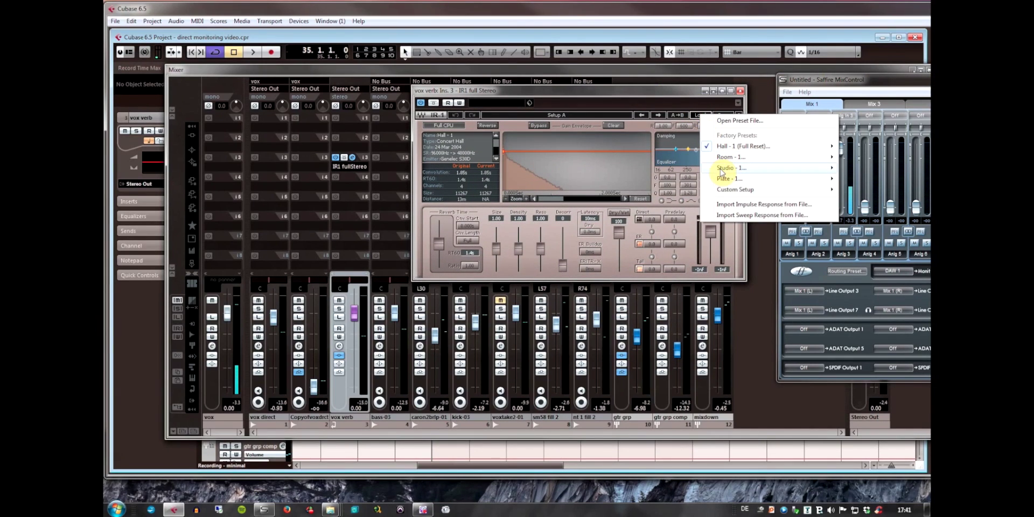
mouse_move(724, 178)
left_click(634, 179)
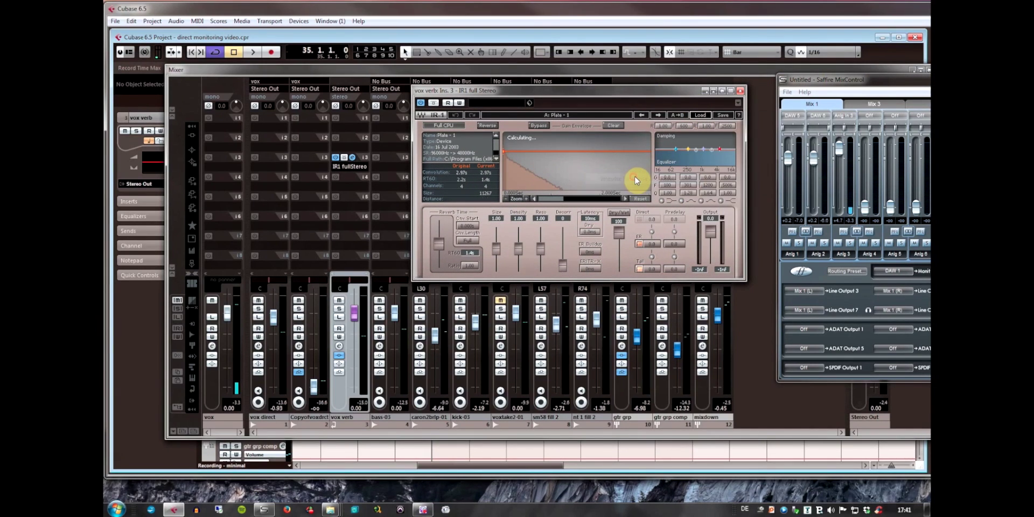
left_click_drag(631, 92, 893, 69)
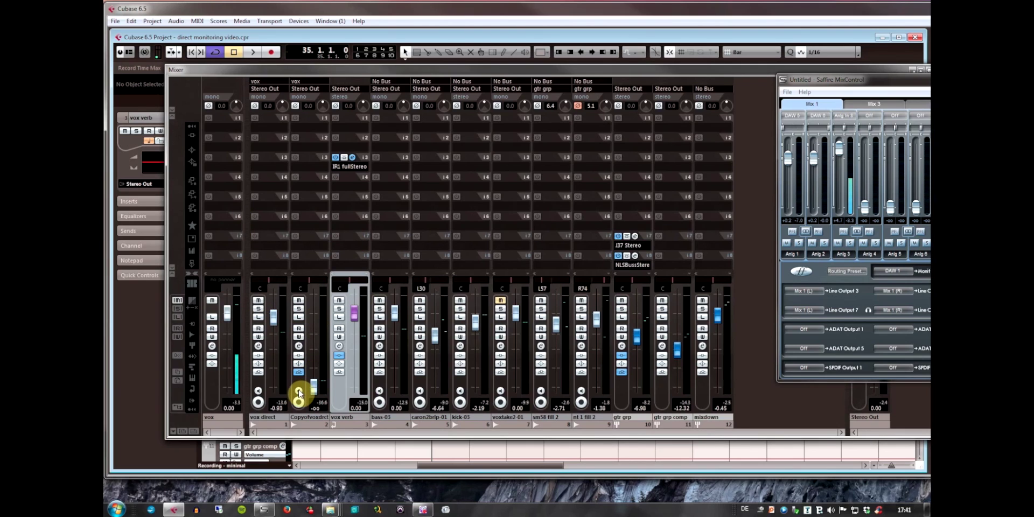
Step: Monitor the copied vox track, compare the voice with the IR1 reverb bypassed and active, and close the plug-in editor
left_click(298, 392)
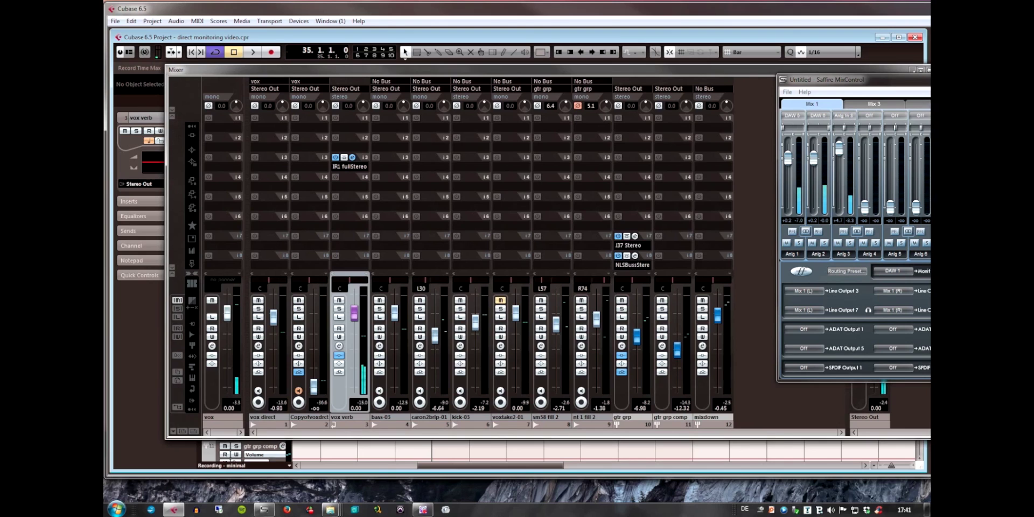
left_click(344, 158)
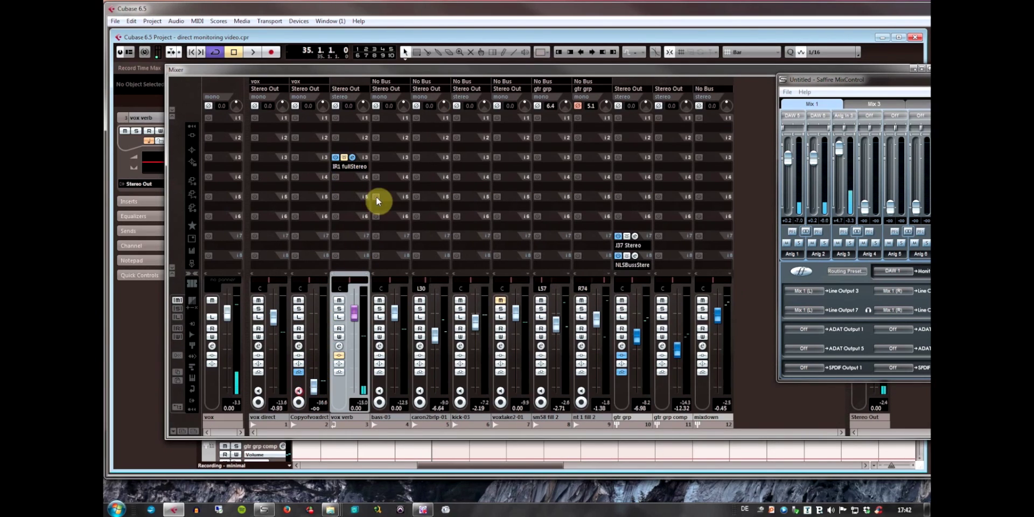
left_click(354, 158)
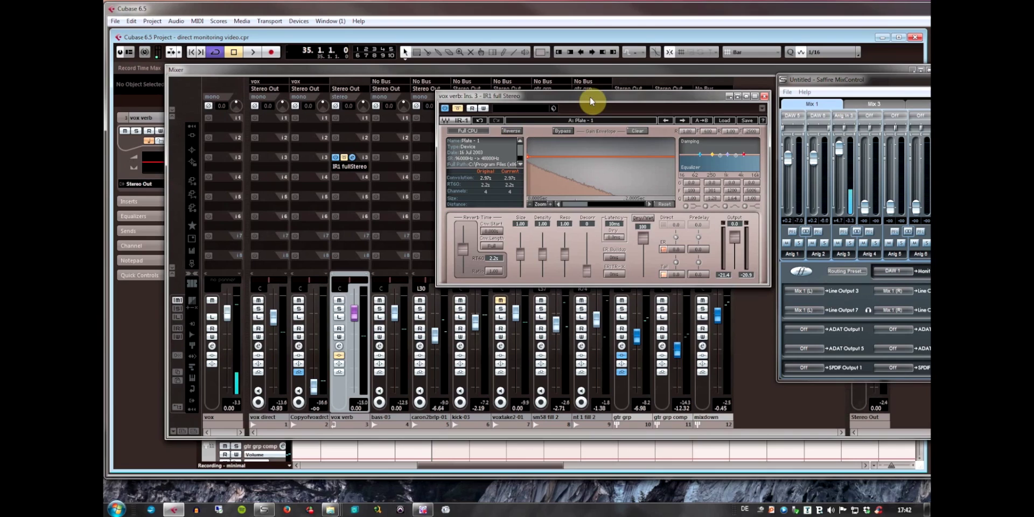
left_click_drag(595, 102, 578, 96)
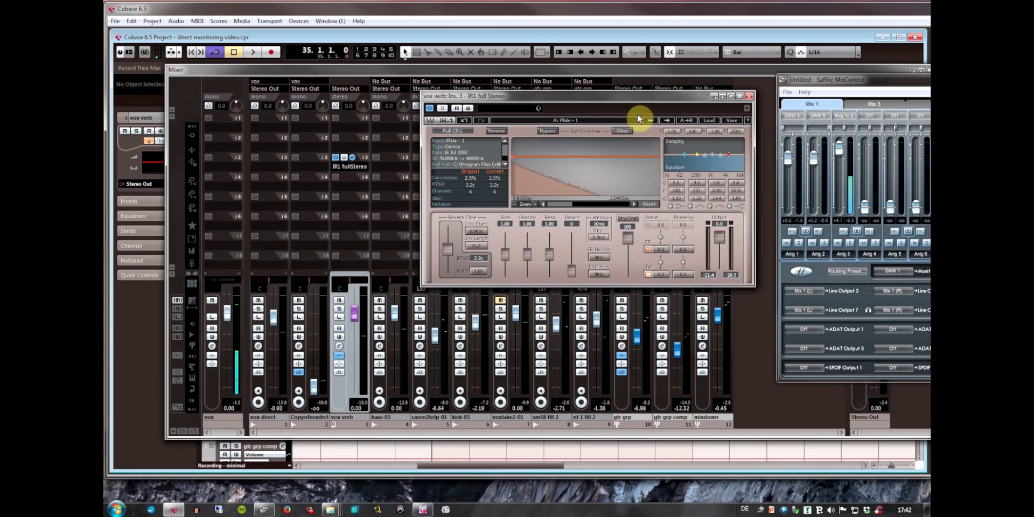
left_click_drag(653, 97, 642, 86)
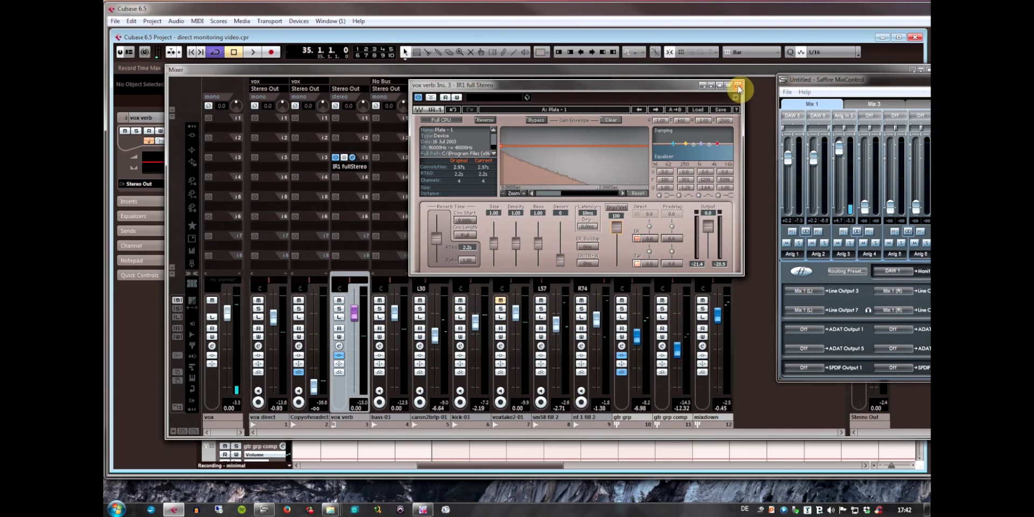
left_click(738, 86)
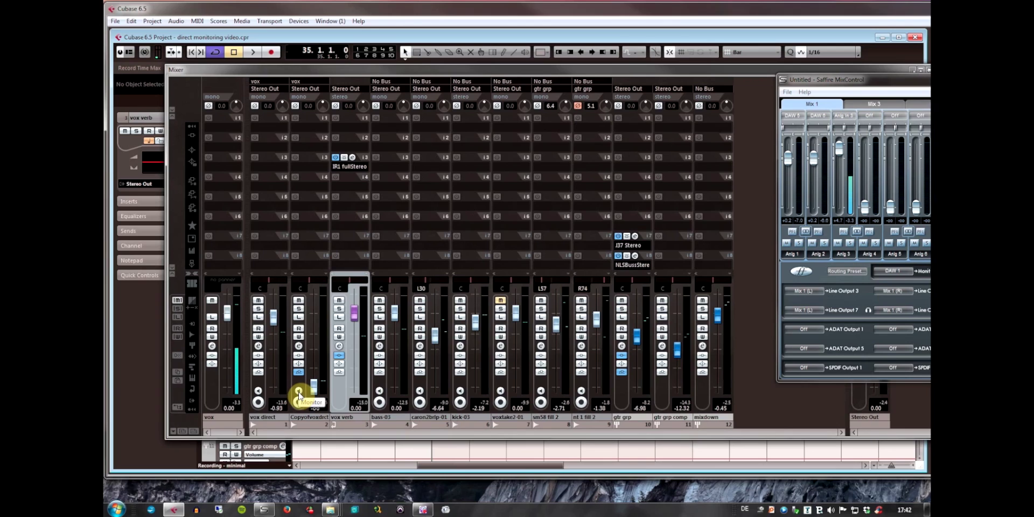
Step: Enable monitoring on the copied vox track and lower the vox verb fader to -18.03
left_click(298, 392)
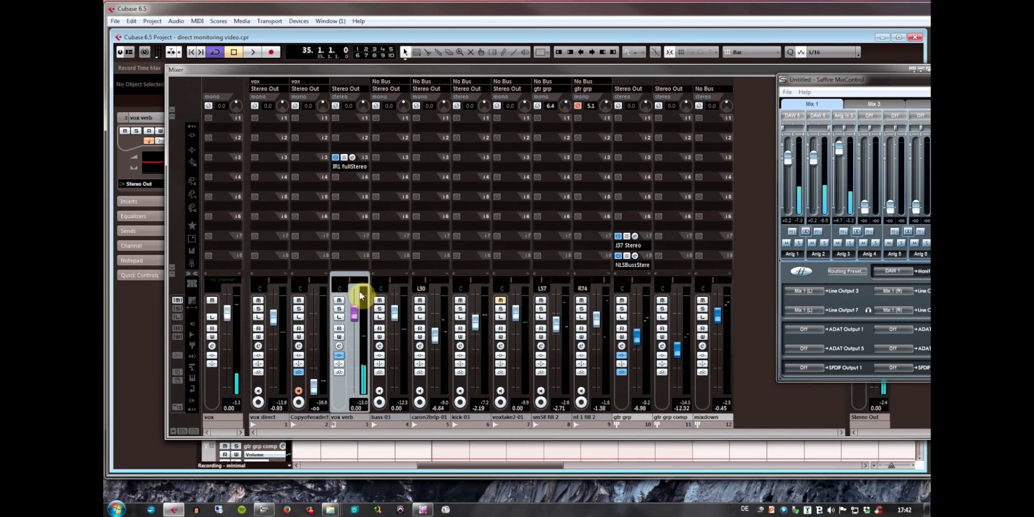
left_click_drag(353, 311, 358, 371)
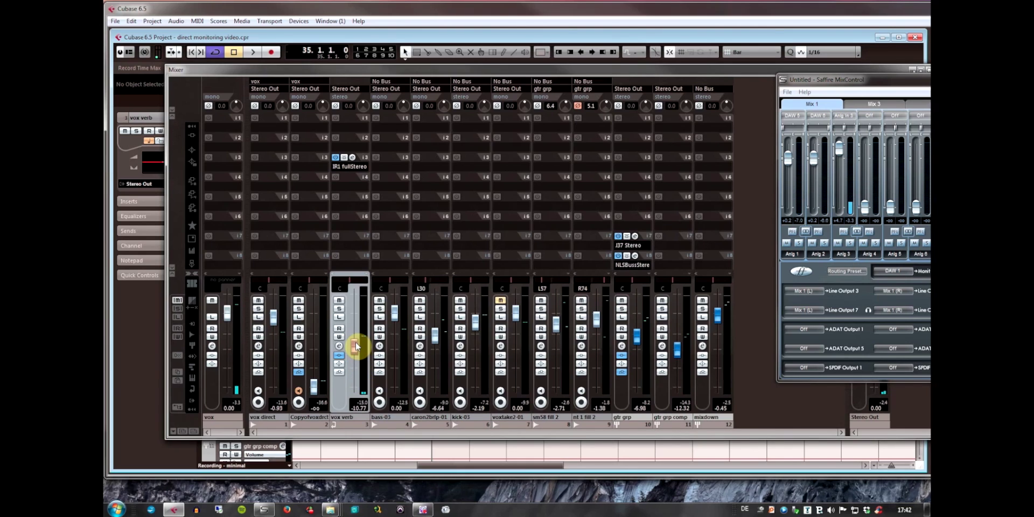
left_click_drag(354, 344, 355, 353)
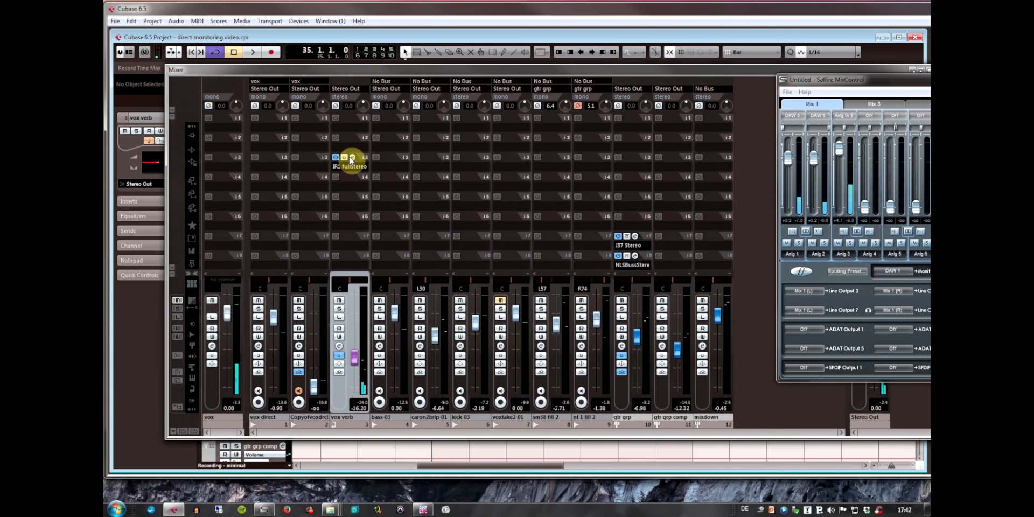
left_click_drag(354, 357, 356, 361)
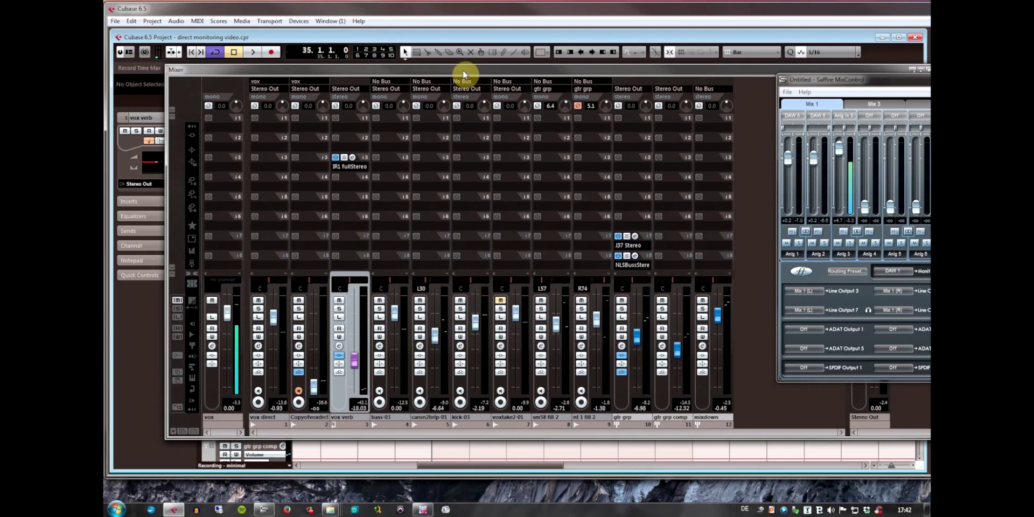
Step: Back in the project view, play the song from near bar 35, stop it, and turn off monitoring on the copied vox track
key("F3")
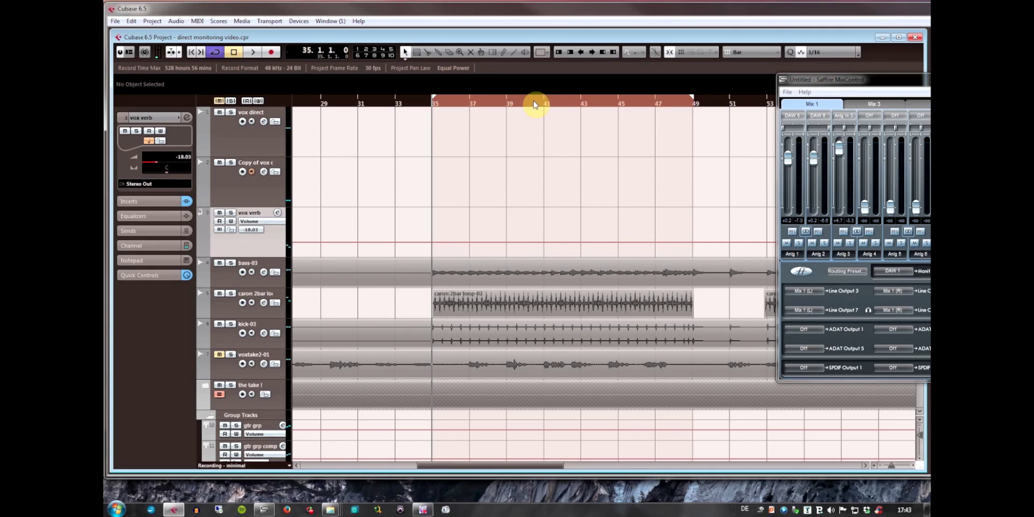
left_click(445, 104)
key("space")
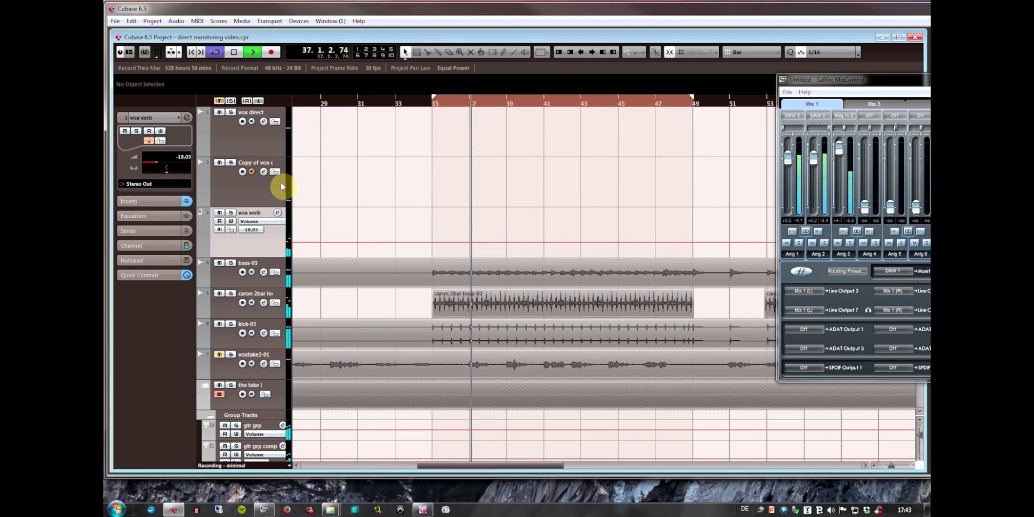
left_click(216, 53)
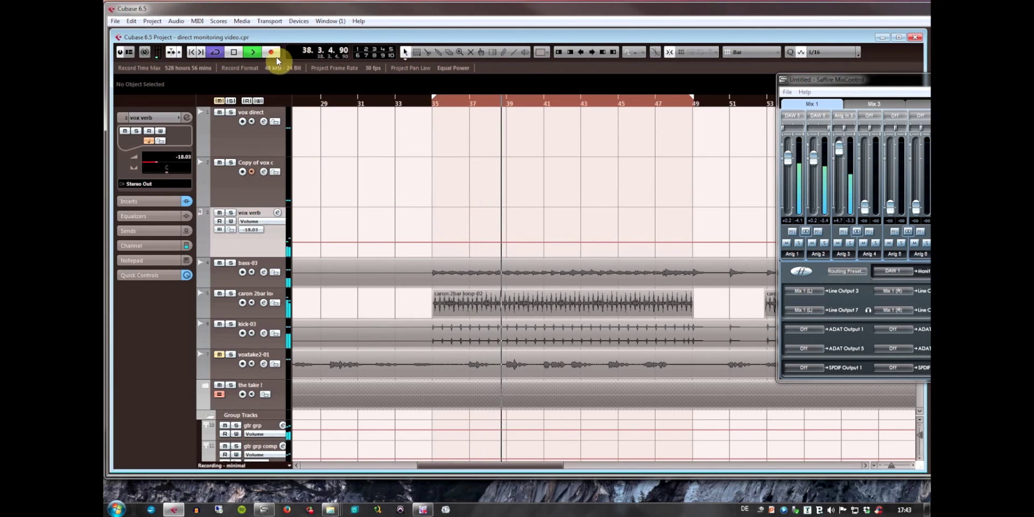
left_click(234, 52)
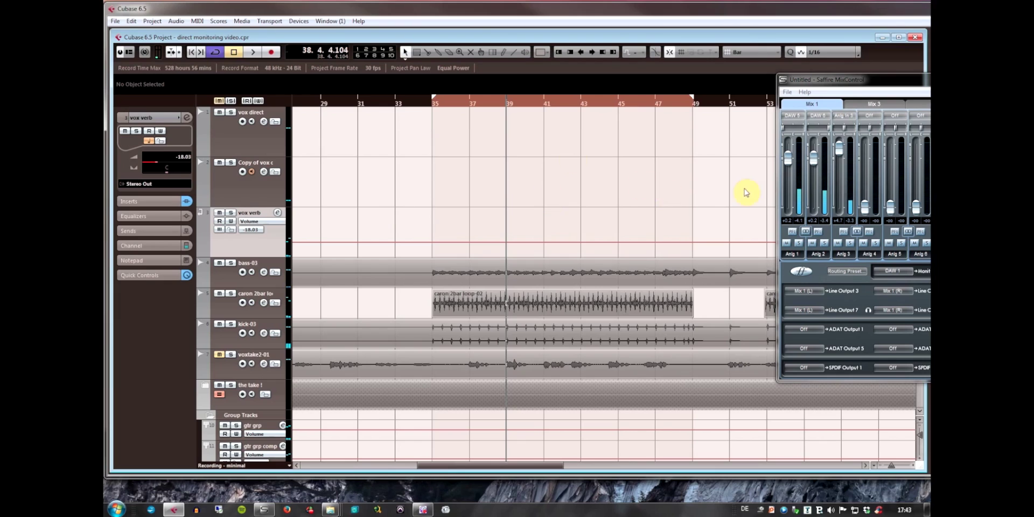
left_click(251, 172)
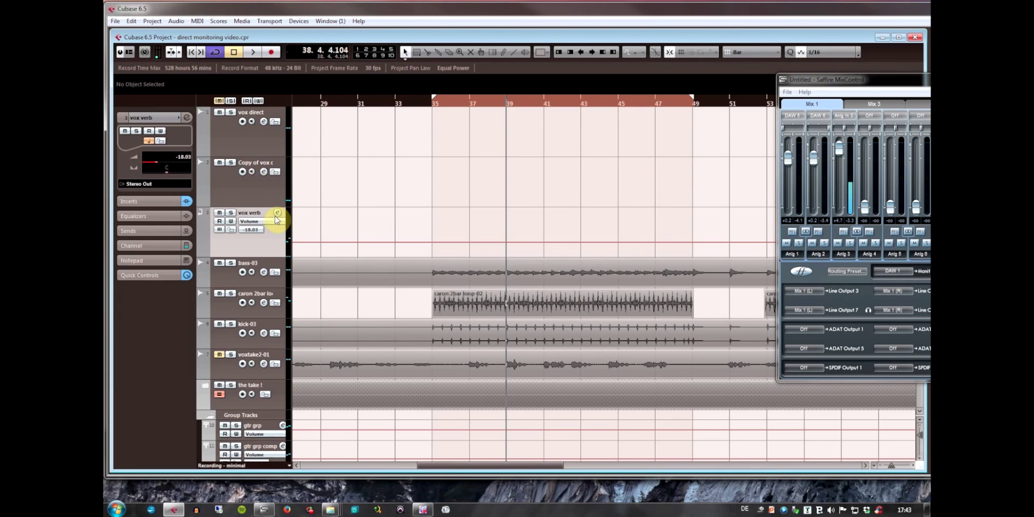
Step: Review the routing, volume and pan settings of the vox direct track and its copy
left_click(256, 185)
left_click(263, 146)
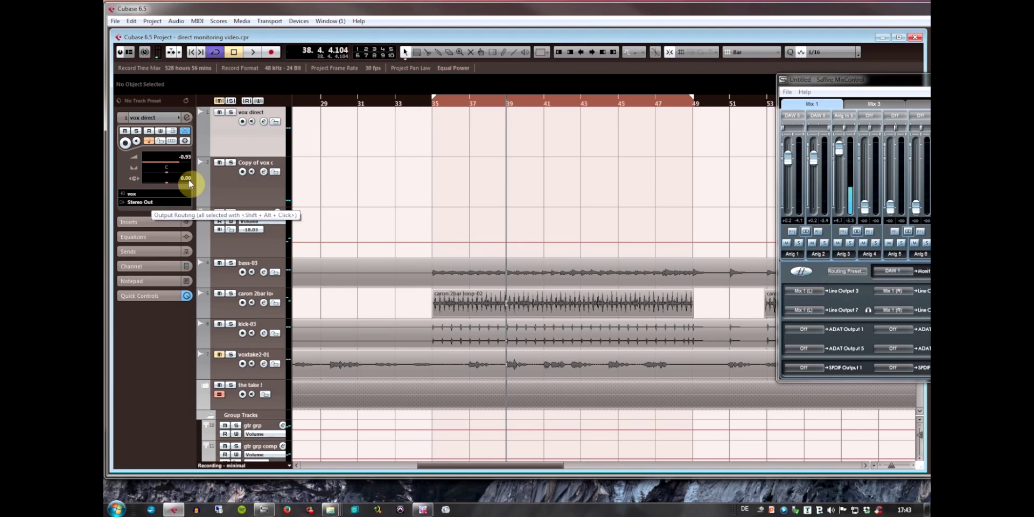
left_click(238, 137)
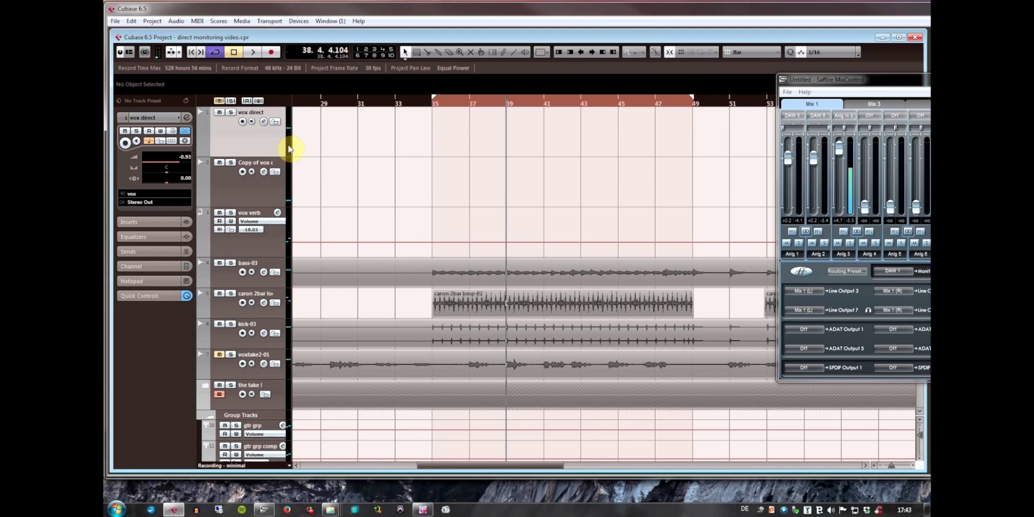
left_click(256, 141)
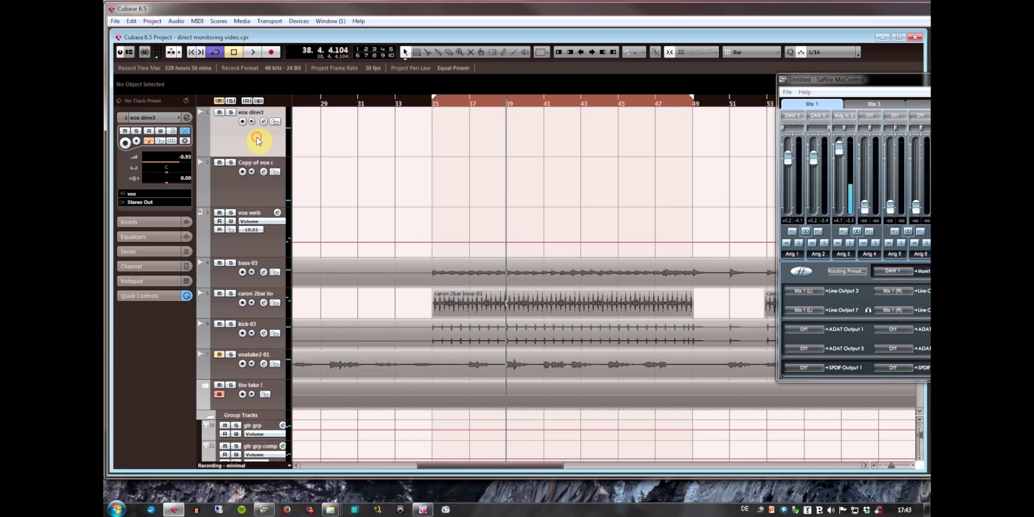
left_click(267, 192)
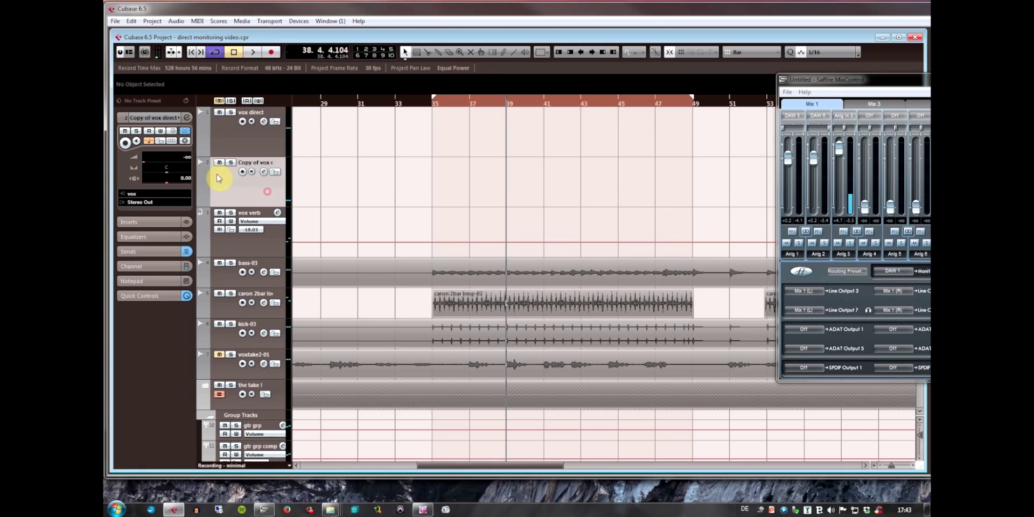
left_click(172, 162)
left_click_drag(145, 166, 167, 179)
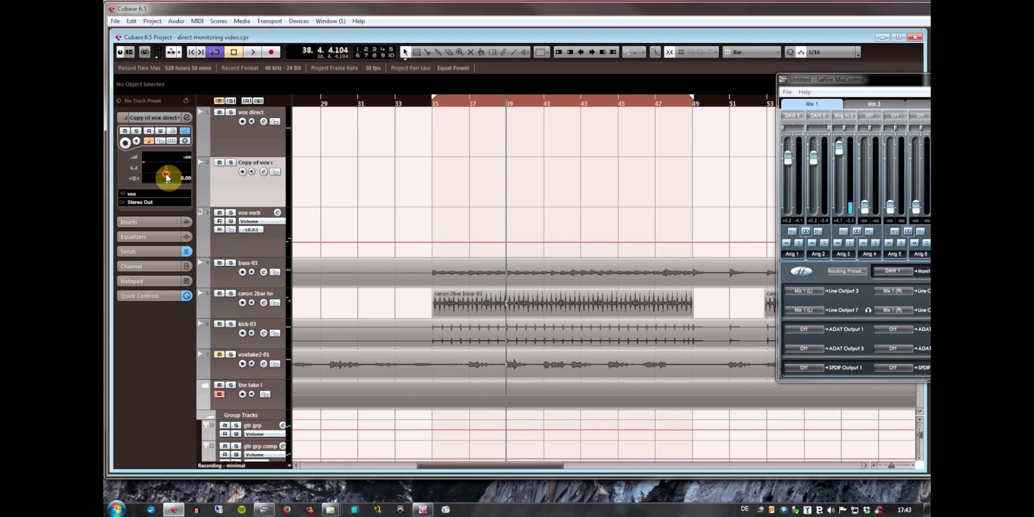
Step: Look at the option for adding an FX channel track, dismiss it, and view the vox verb channel's settings
right_click(255, 195)
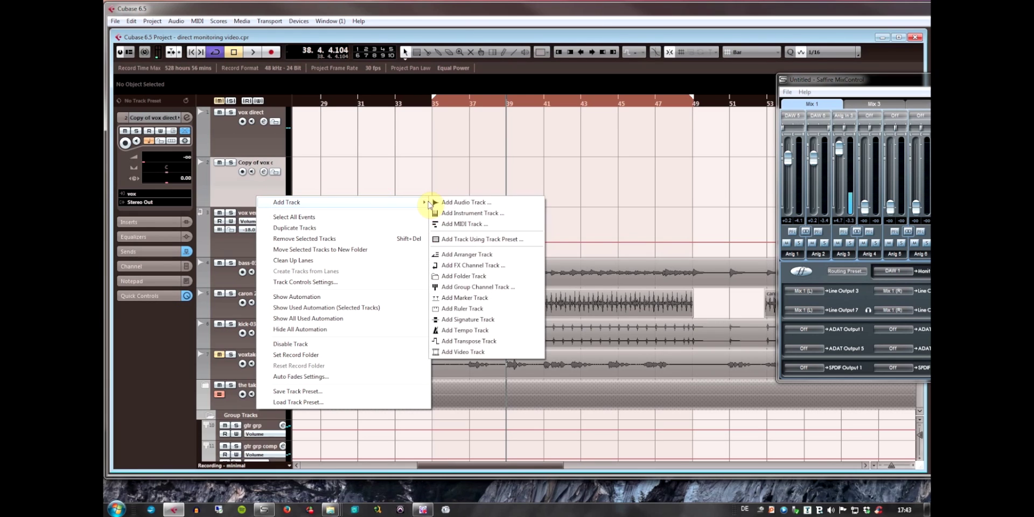
mouse_move(422, 207)
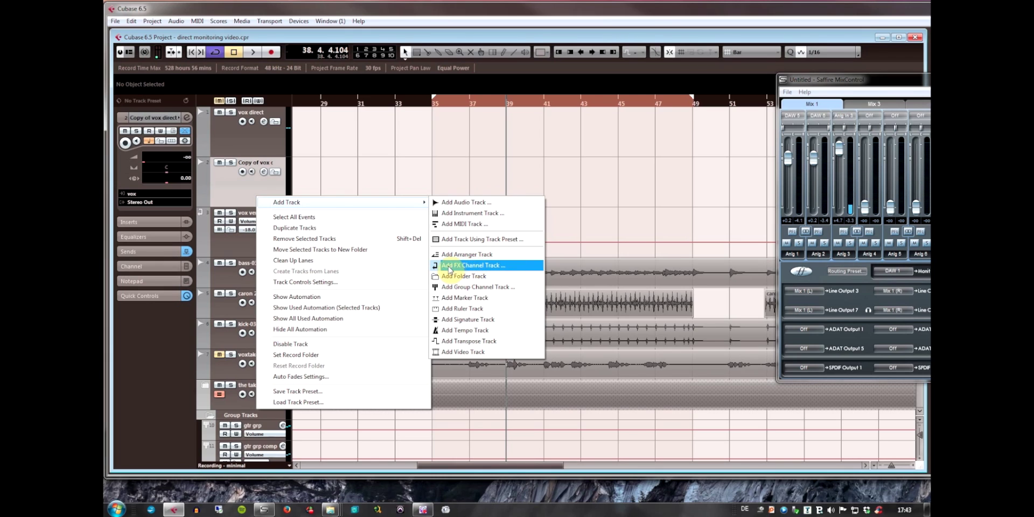
left_click(242, 189)
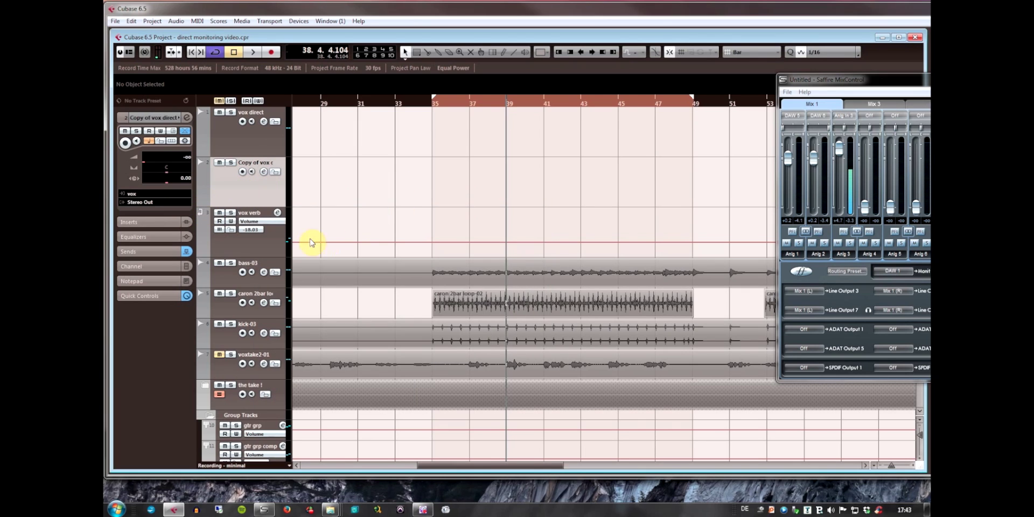
left_click(235, 251)
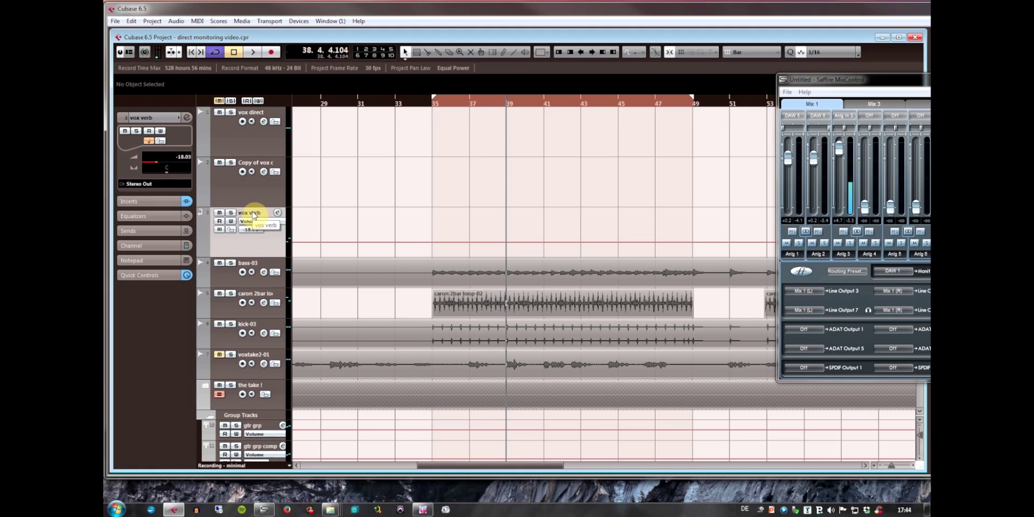
left_click(275, 249)
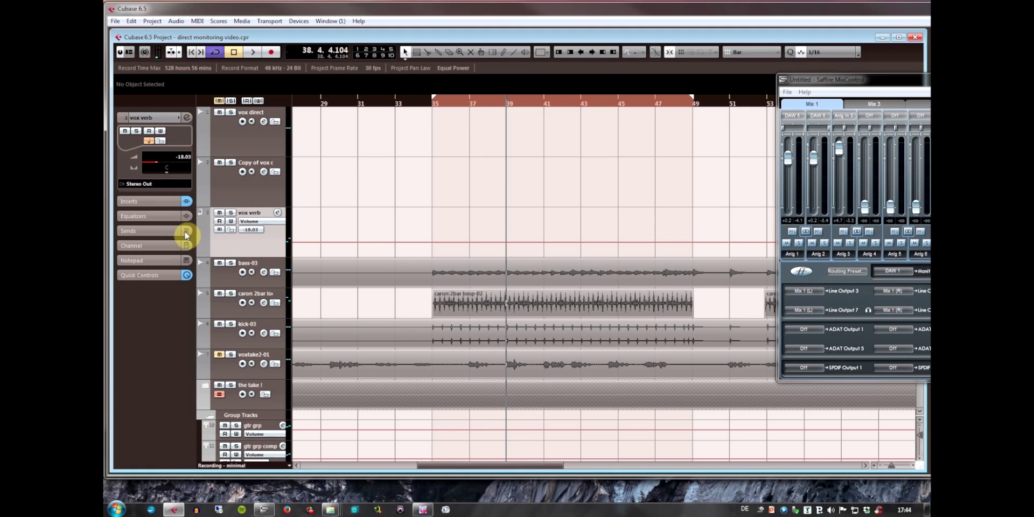
Step: Review the copied vox track's second send, checking its vox verb destination and pre-fader setting
left_click(269, 185)
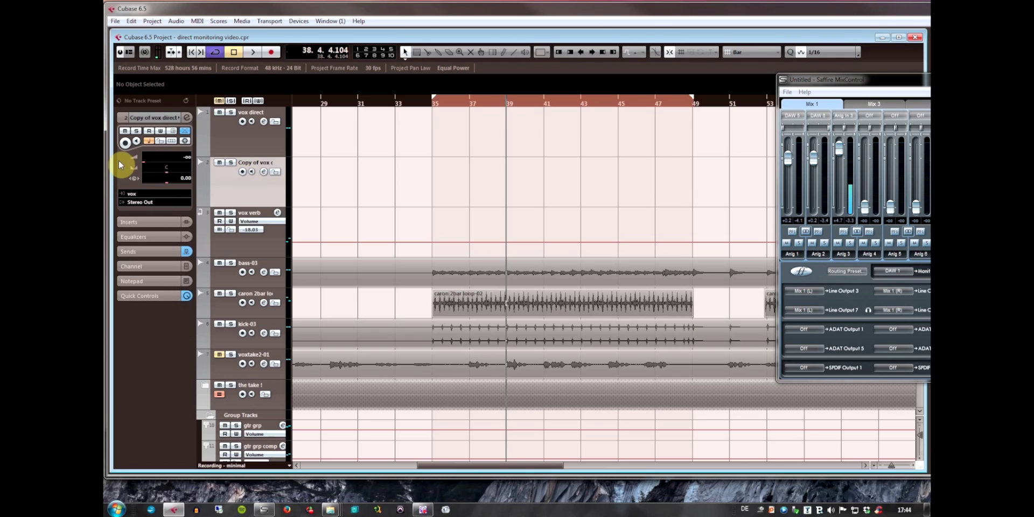
left_click(157, 251)
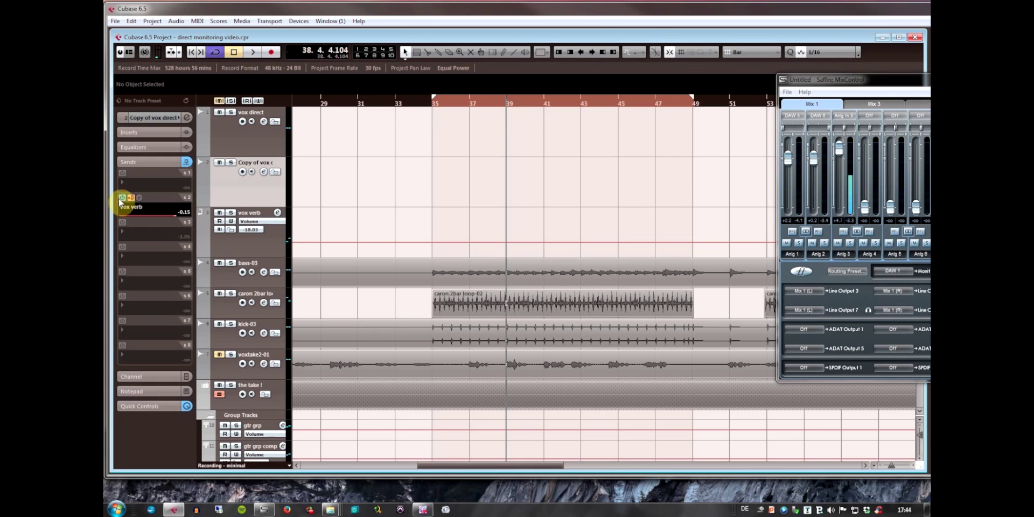
left_click(132, 207)
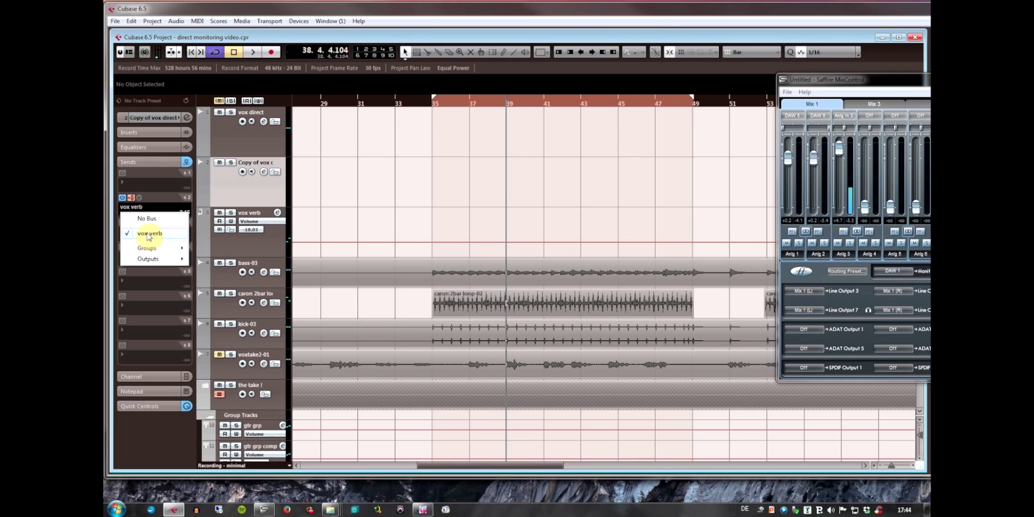
left_click(149, 235)
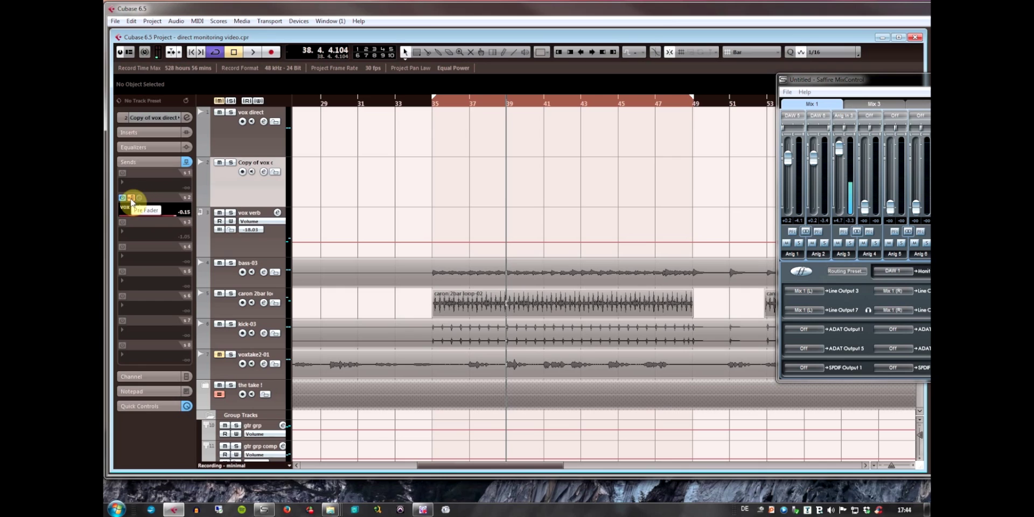
left_click(131, 199)
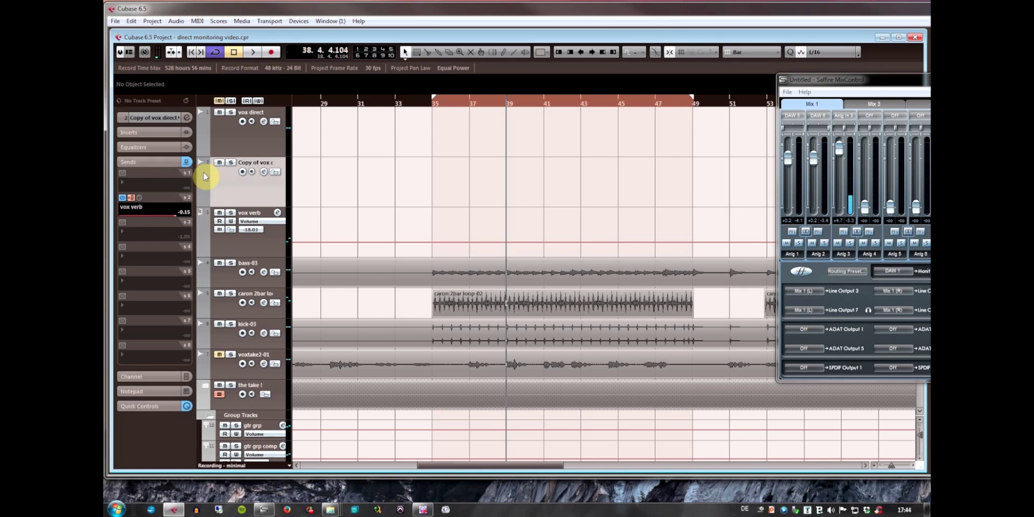
Step: Compare the copied vox track's channel settings with vox verb, and pull the copied track's volume down to minus infinity
left_click(151, 119)
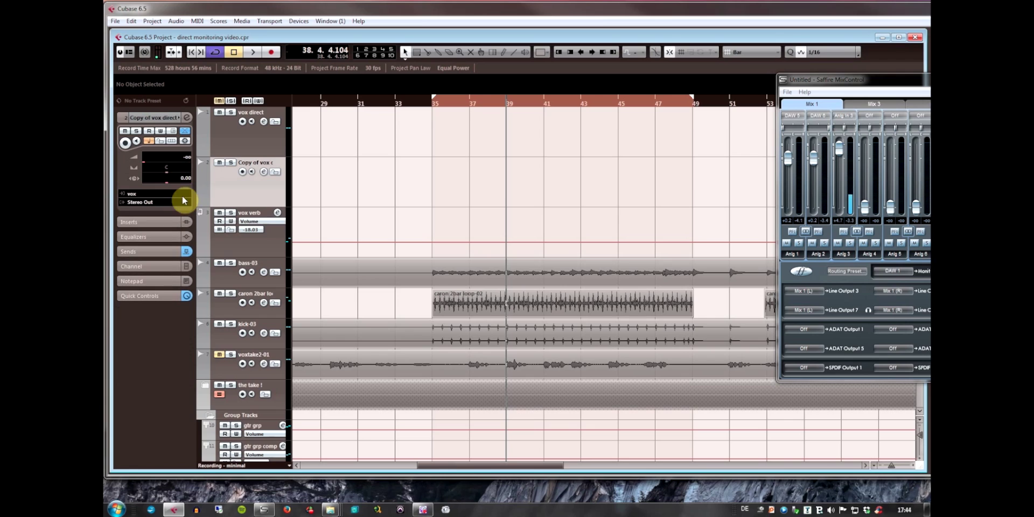
left_click(263, 235)
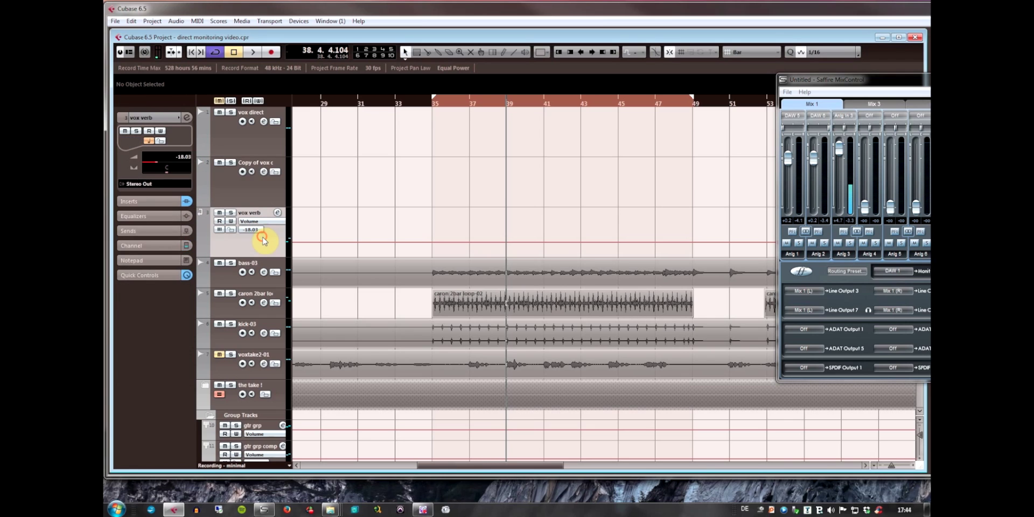
left_click(251, 203)
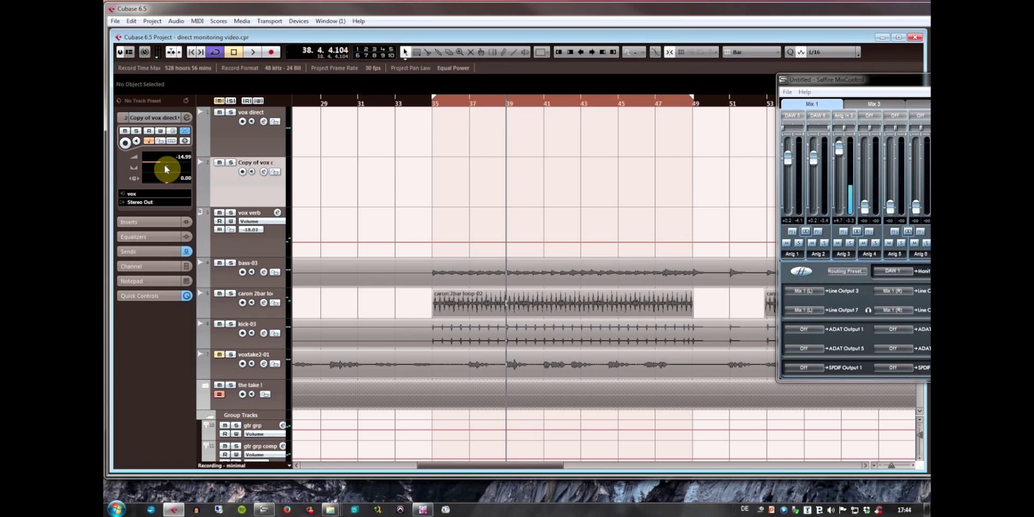
left_click_drag(165, 169, 125, 167)
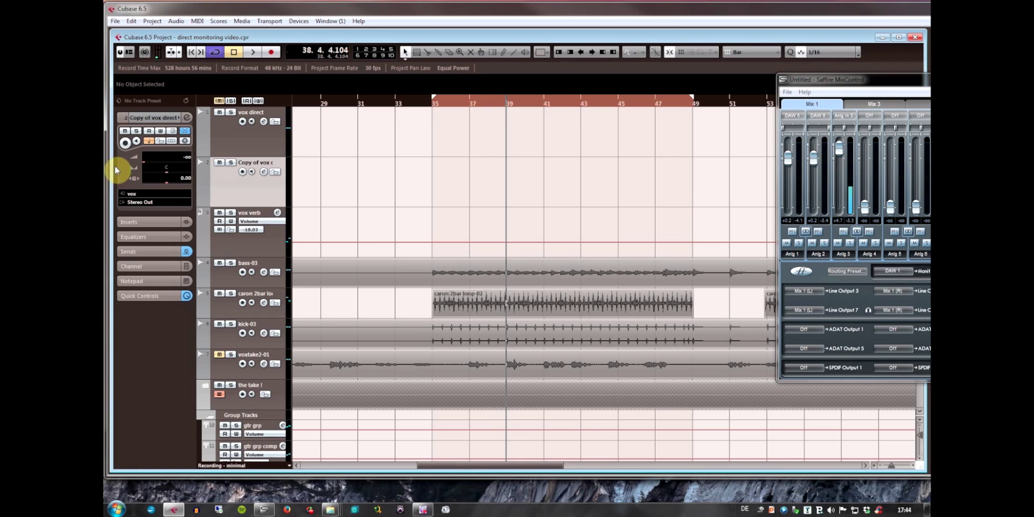
Step: Open the mixer with vox verb selected, look through the effect choices for its IR1 insert, and dismiss the list
left_click(233, 236)
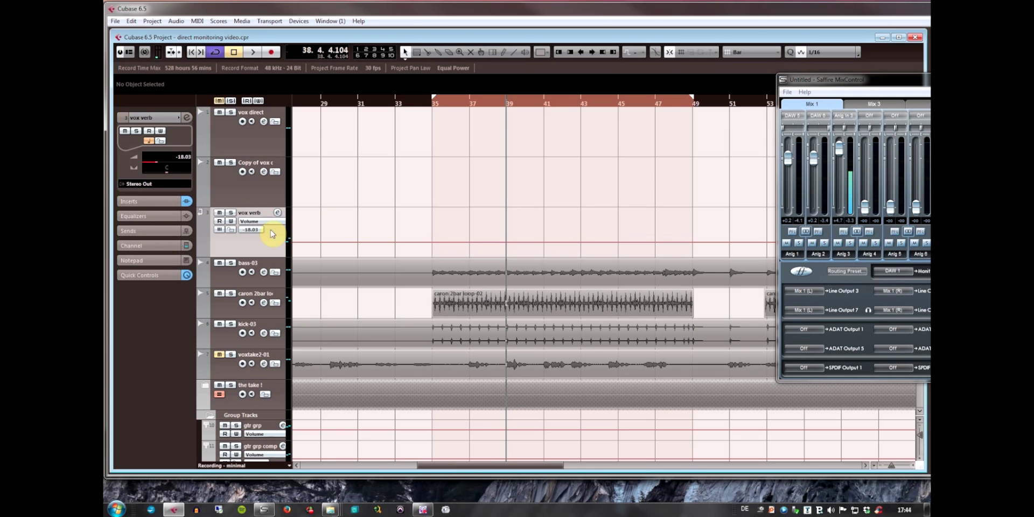
key("F3")
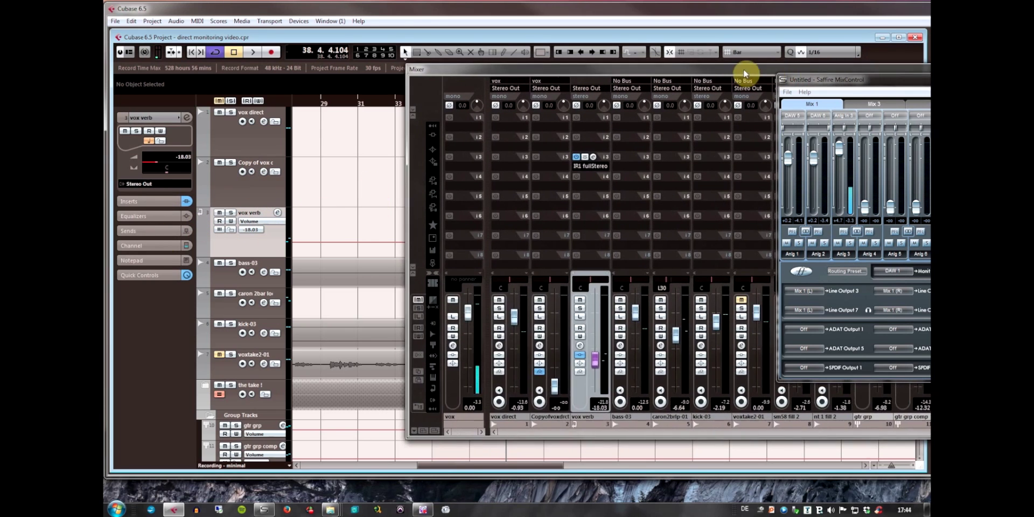
left_click_drag(708, 84, 701, 78)
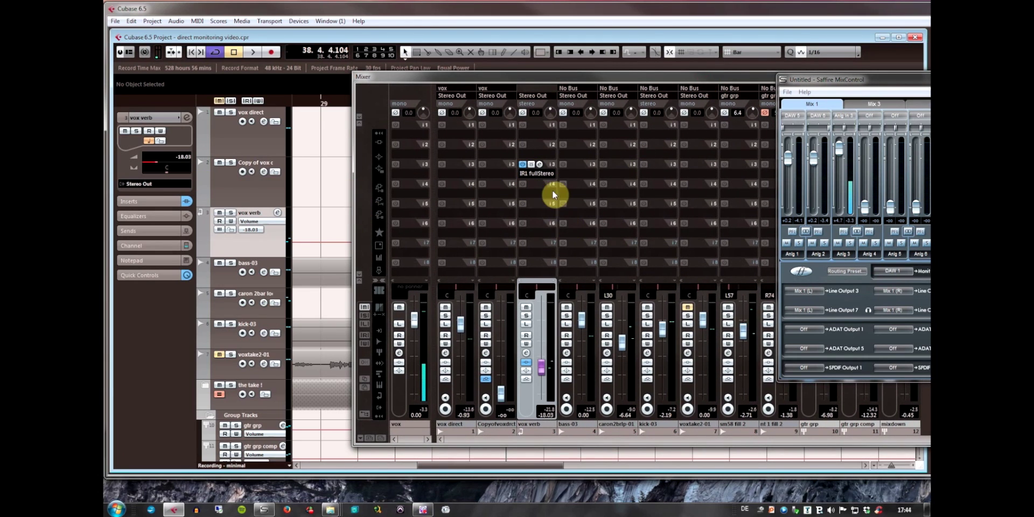
left_click(545, 174)
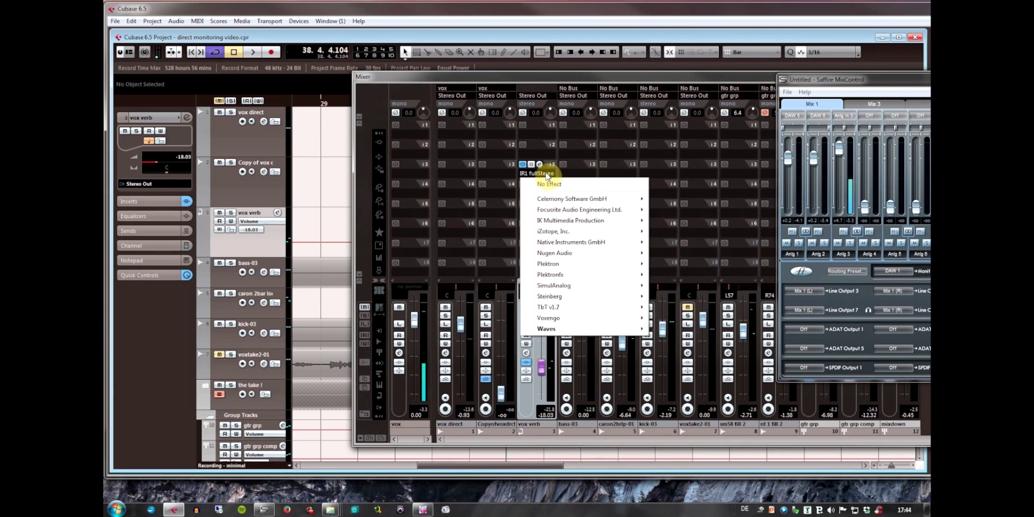
left_click(546, 86)
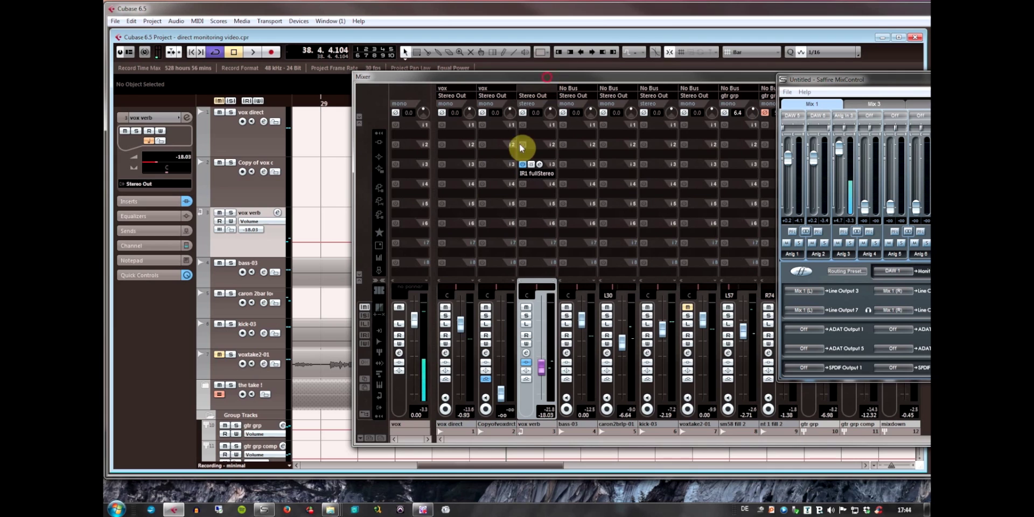
Step: Add a new FX channel track and place it directly below the vox verb track
right_click(244, 192)
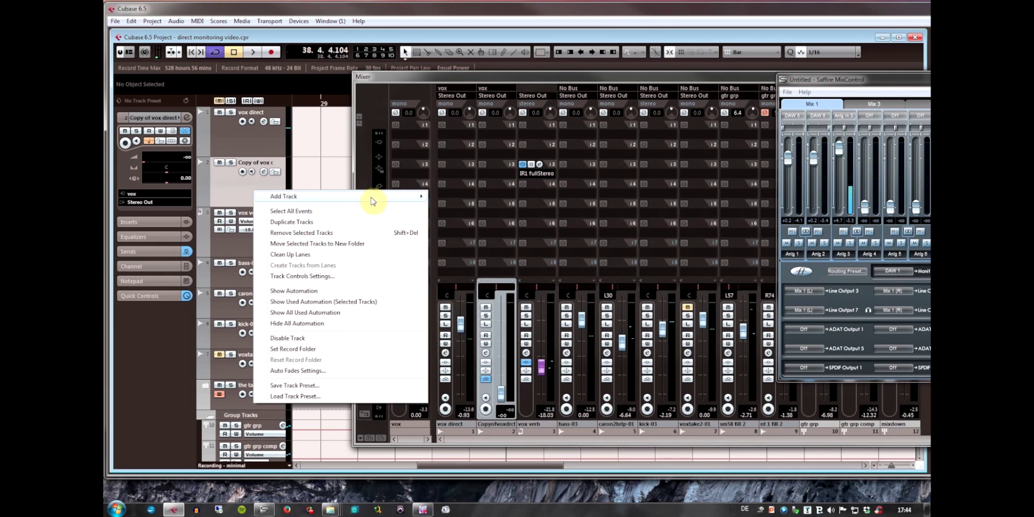
mouse_move(371, 197)
left_click(490, 261)
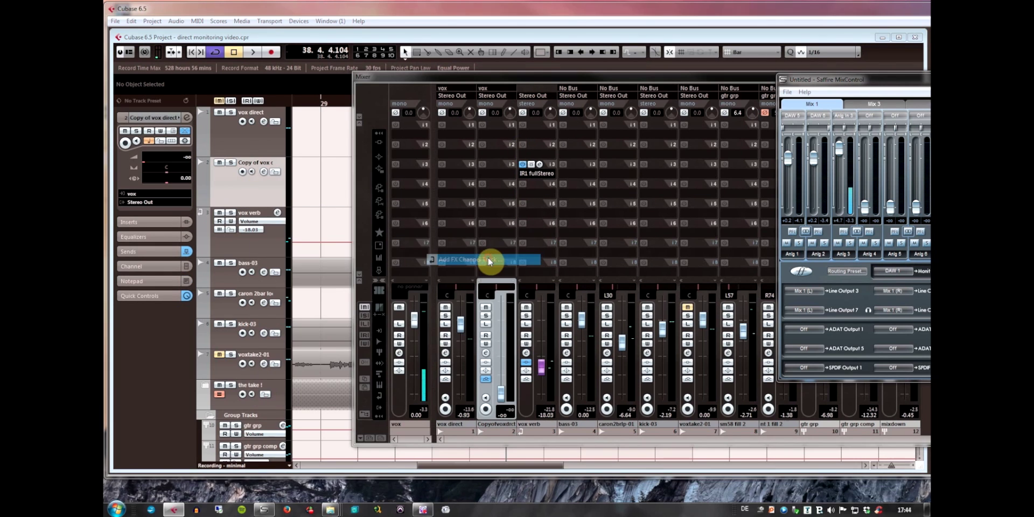
left_click(636, 268)
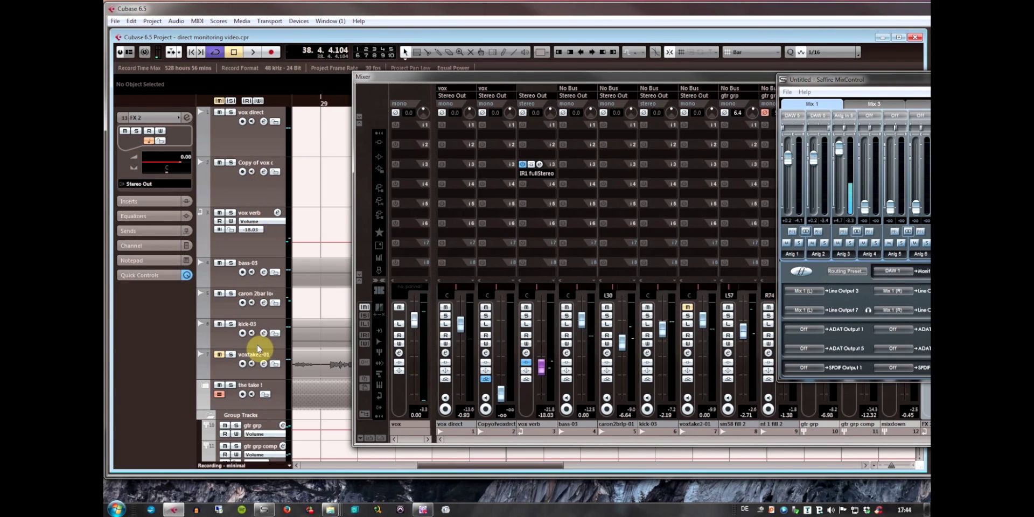
scroll(257, 347, "down", 3)
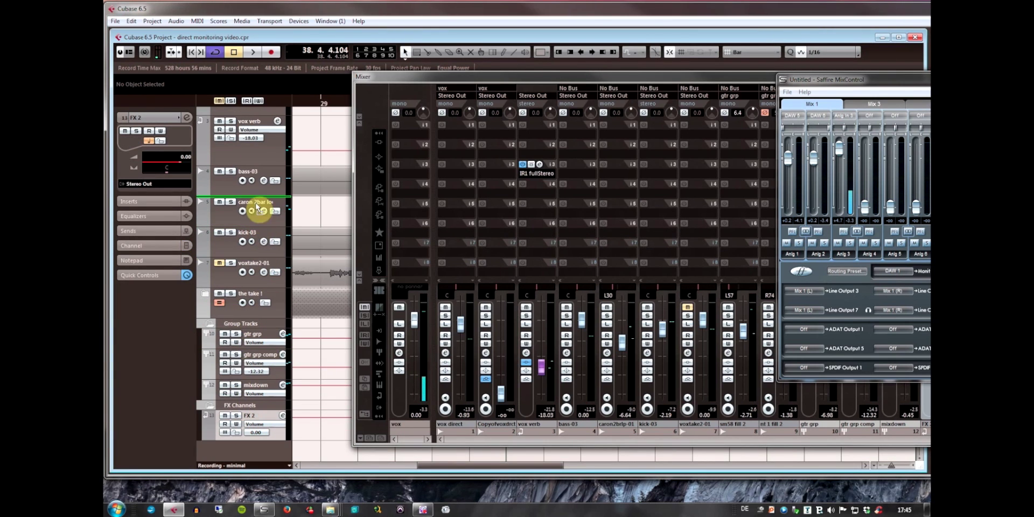
left_click_drag(256, 207, 267, 180)
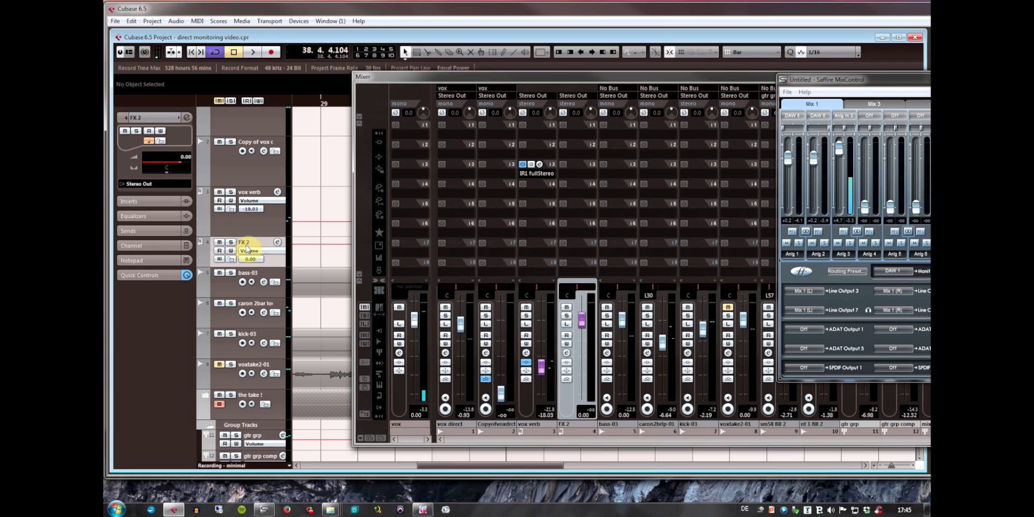
Step: Rename the new FX channel as delay and increase its track height
left_click(247, 243)
left_click(250, 242)
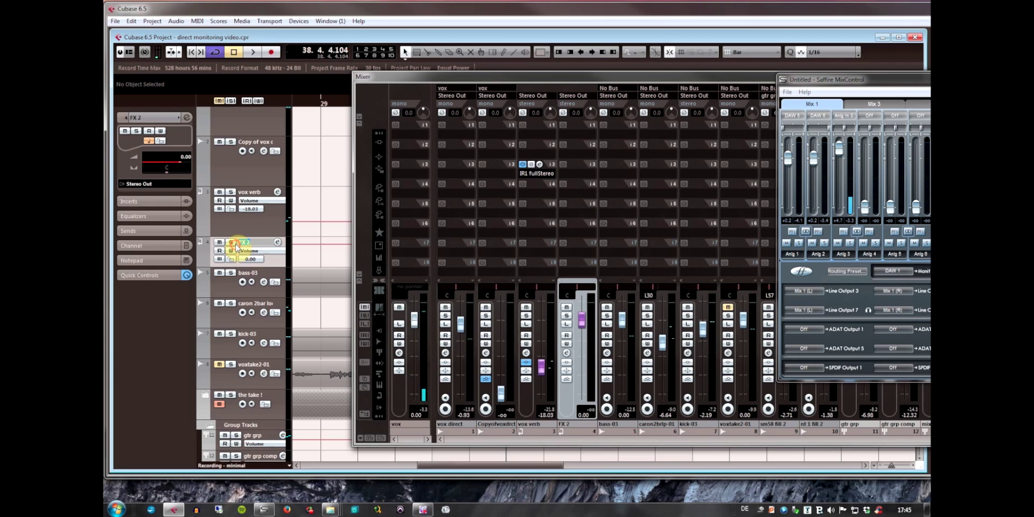
key("BackSpace")
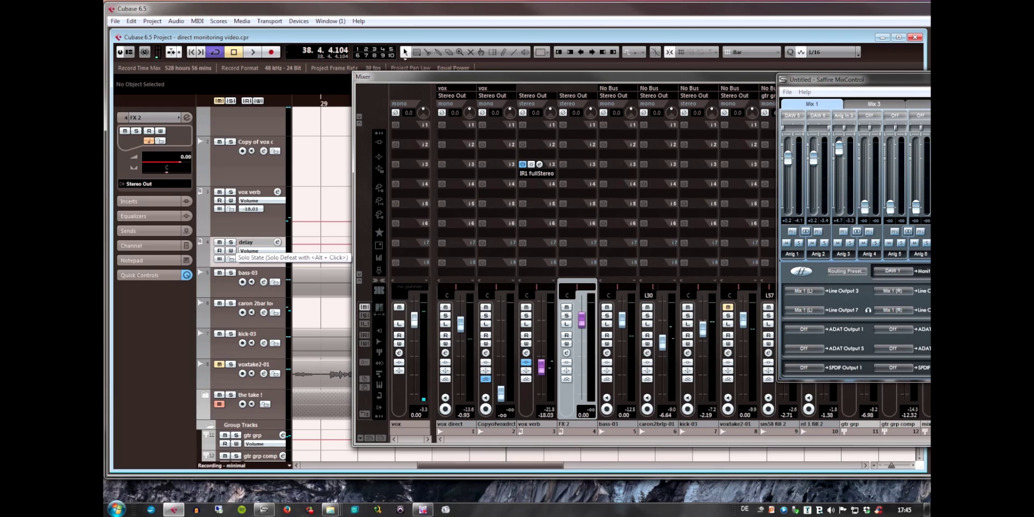
left_click(270, 263)
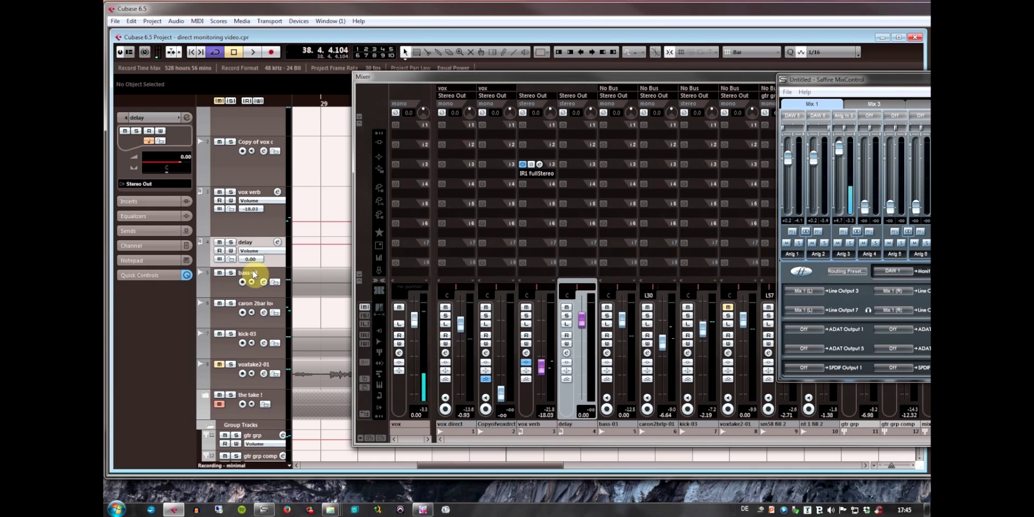
left_click_drag(266, 265, 265, 286)
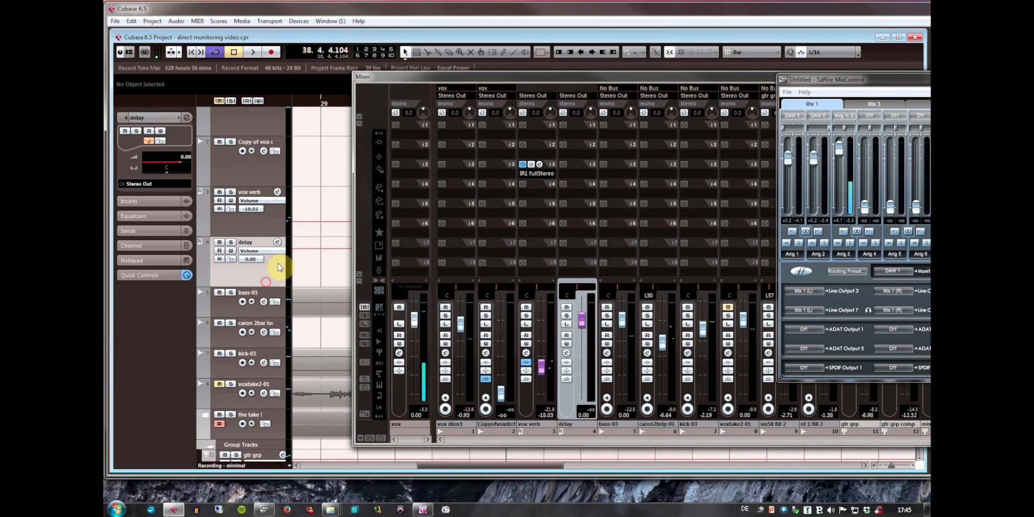
Step: Route the copied vox track's third send to the delay channel as an active pre-fader send
left_click(235, 170)
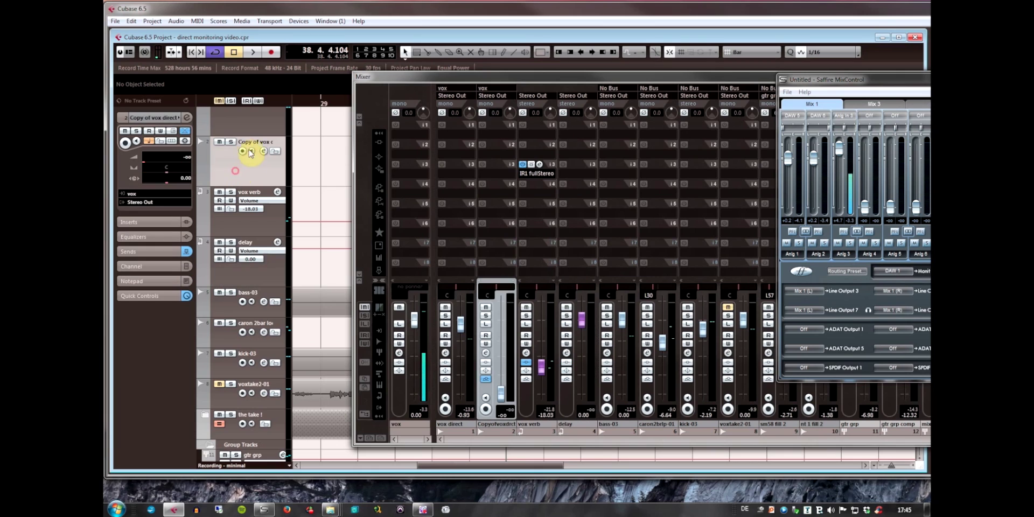
left_click(145, 252)
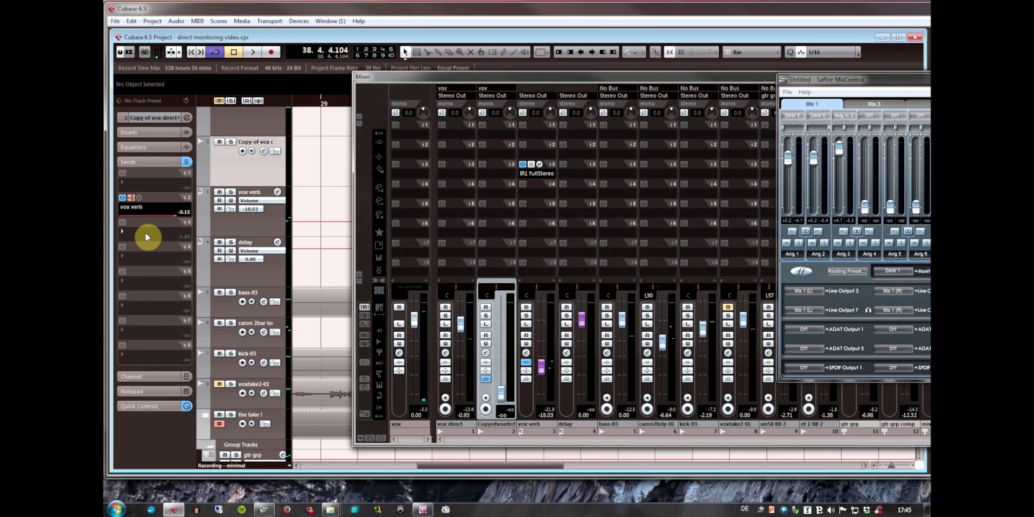
left_click(145, 231)
left_click(144, 271)
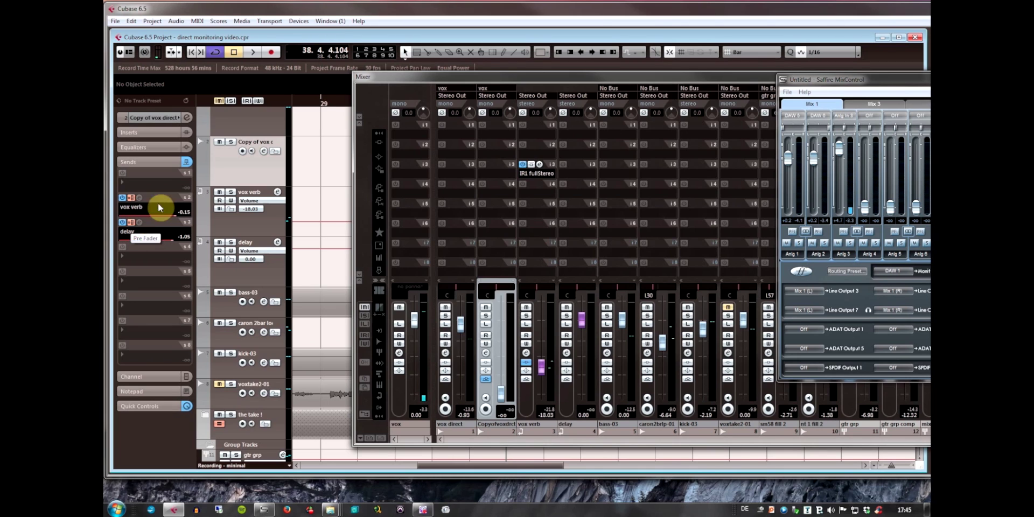
left_click(141, 119)
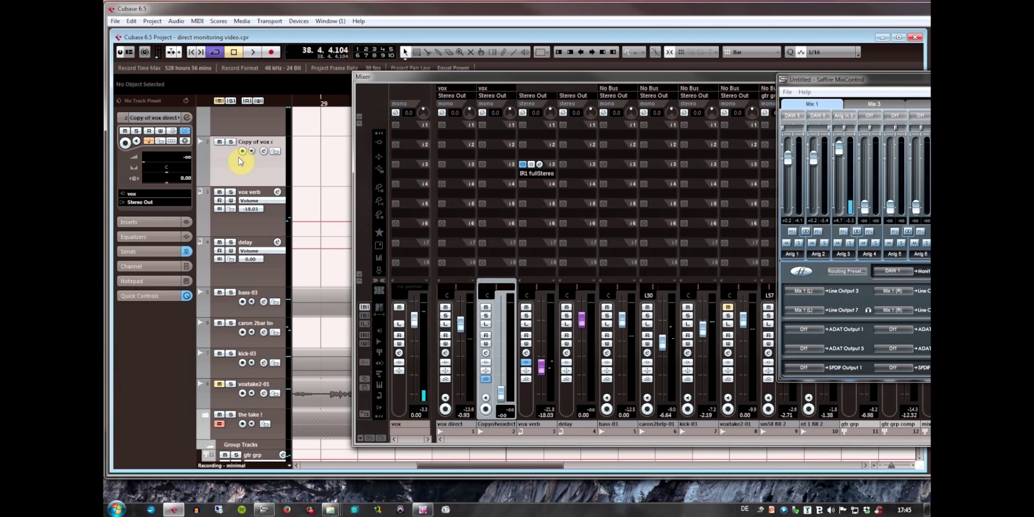
Step: Load the Waves H-Delay Stereo plug-in in the delay channel's third insert slot and close its window
left_click(270, 276)
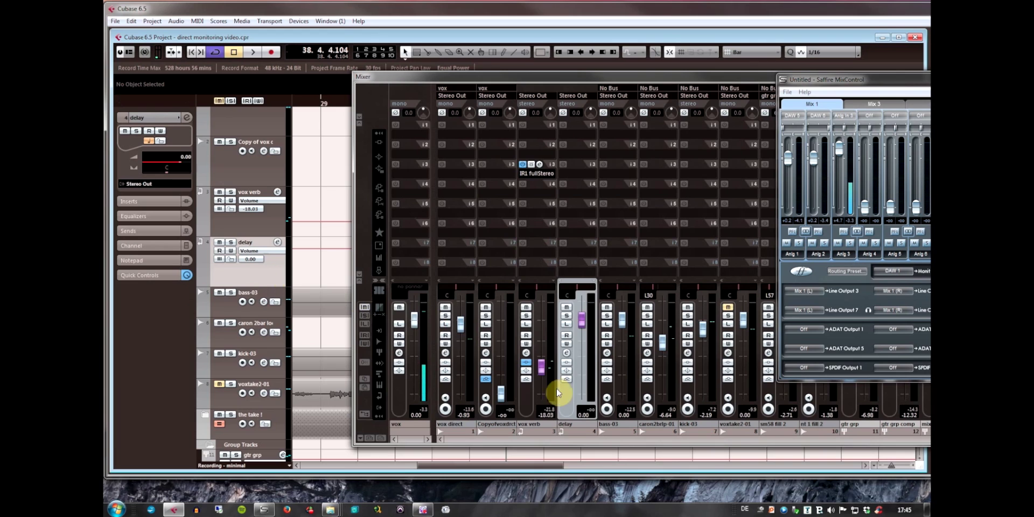
left_click(578, 178)
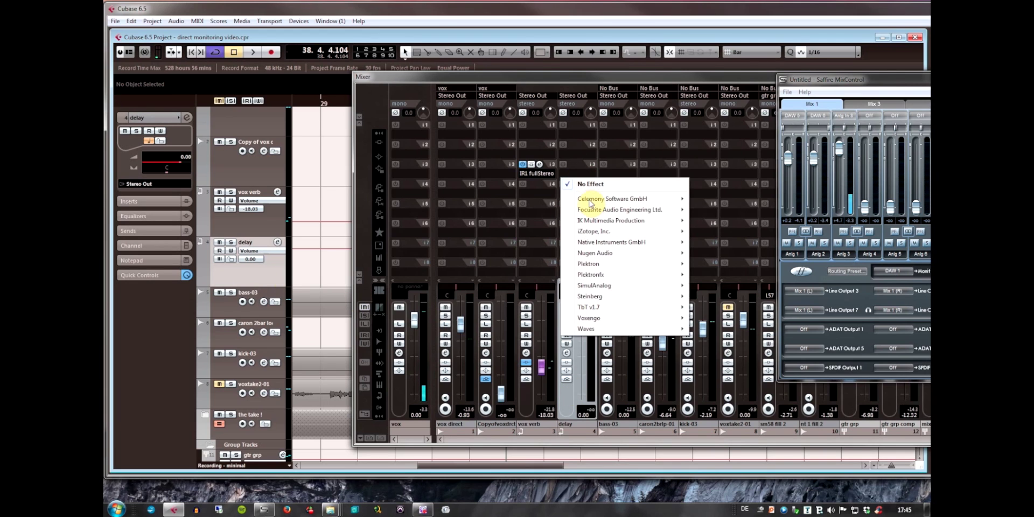
mouse_move(633, 331)
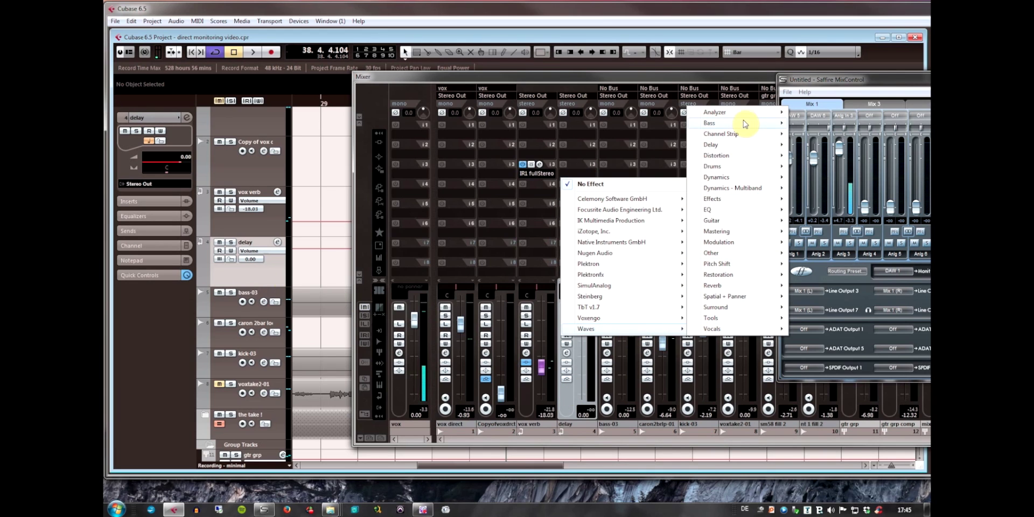
left_click(753, 150)
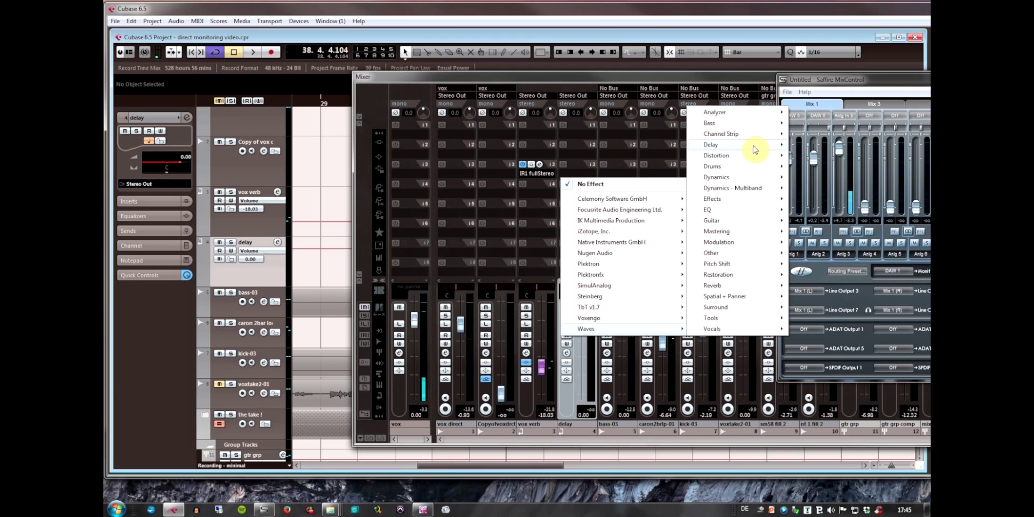
left_click(837, 167)
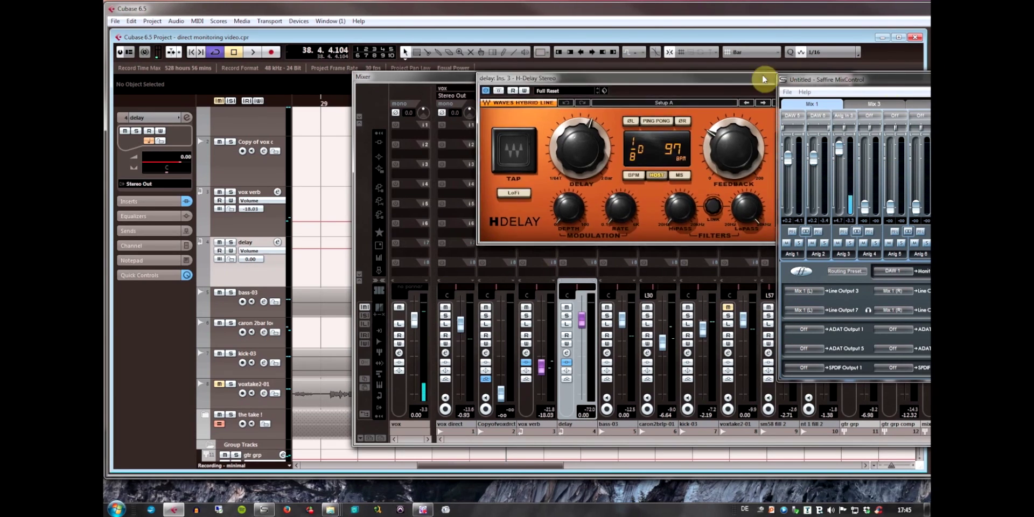
left_click(770, 80)
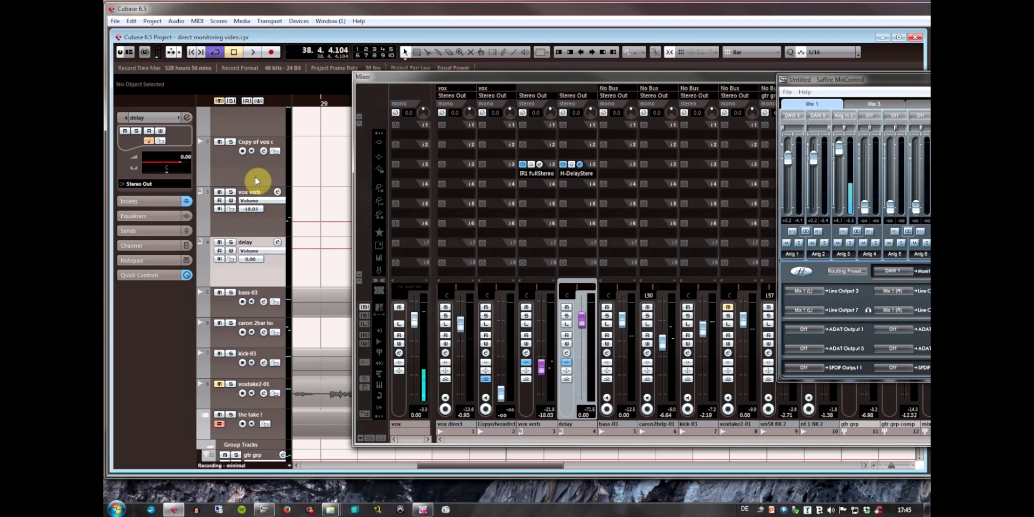
Step: Enable monitoring on the copied vox track and bypass the H-Delay insert on the delay channel
scroll(221, 175, "up", 1)
left_click(258, 191)
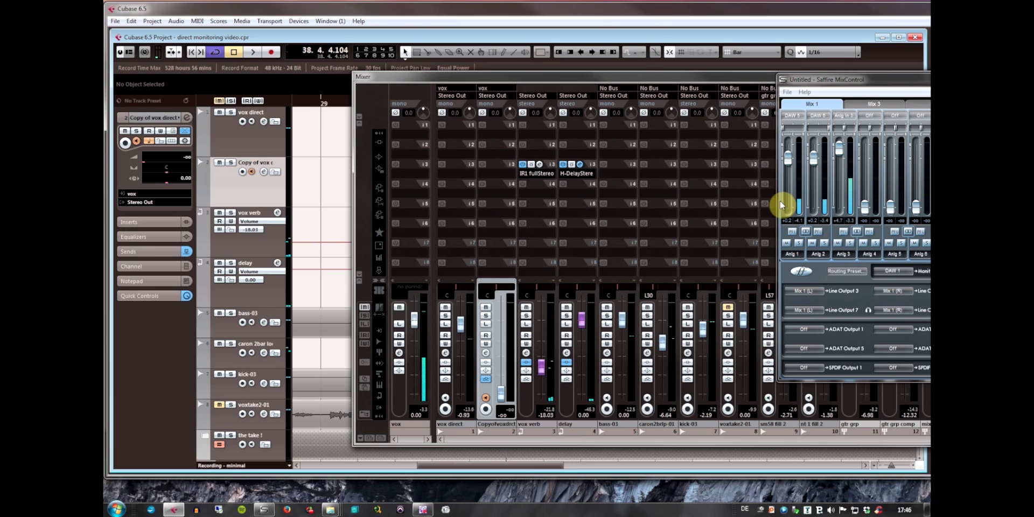
left_click(571, 164)
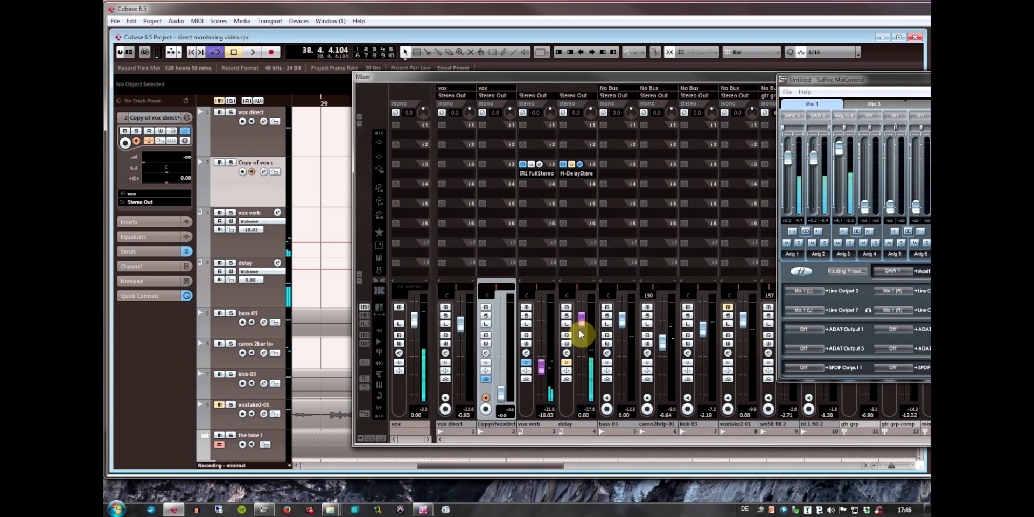
Step: Lower the delay channel's volume to -18.35 and activate its H-Delay insert with ping pong, a 1/16 delay time and reduced feedback
left_click_drag(580, 334, 583, 374)
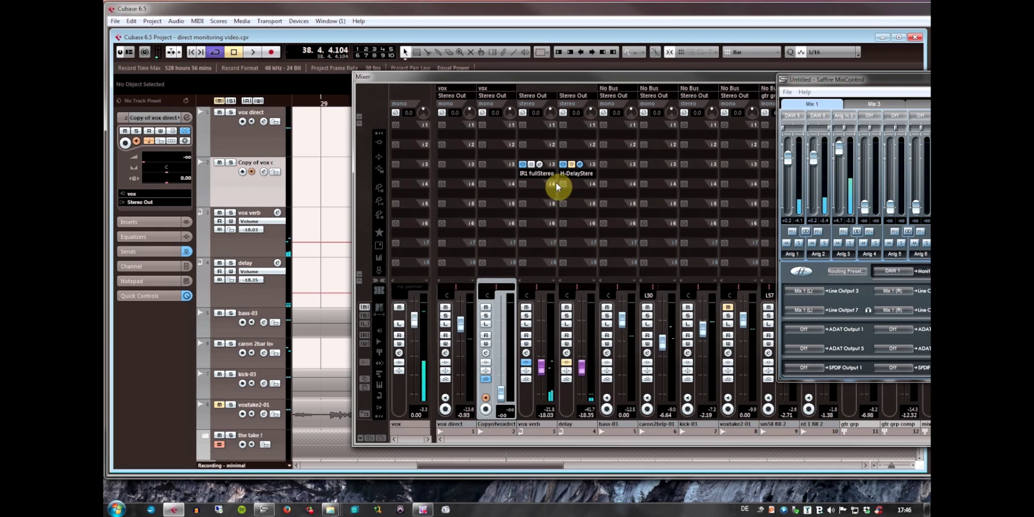
left_click(579, 165)
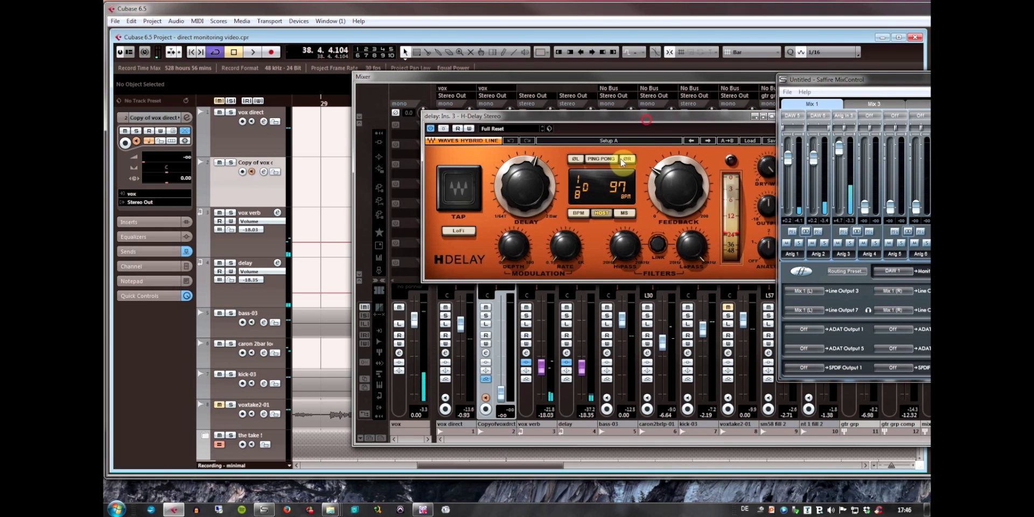
left_click_drag(523, 188, 523, 205)
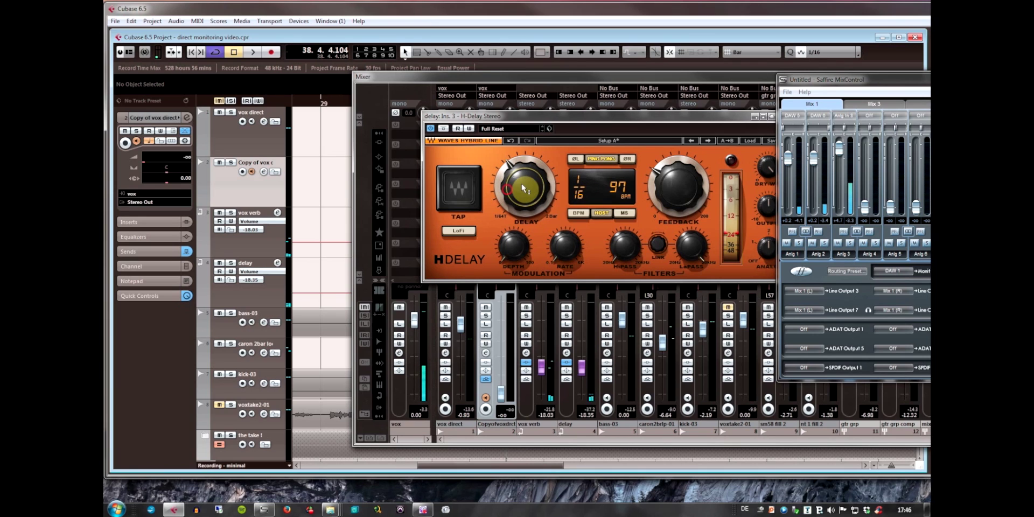
left_click_drag(678, 186, 676, 196)
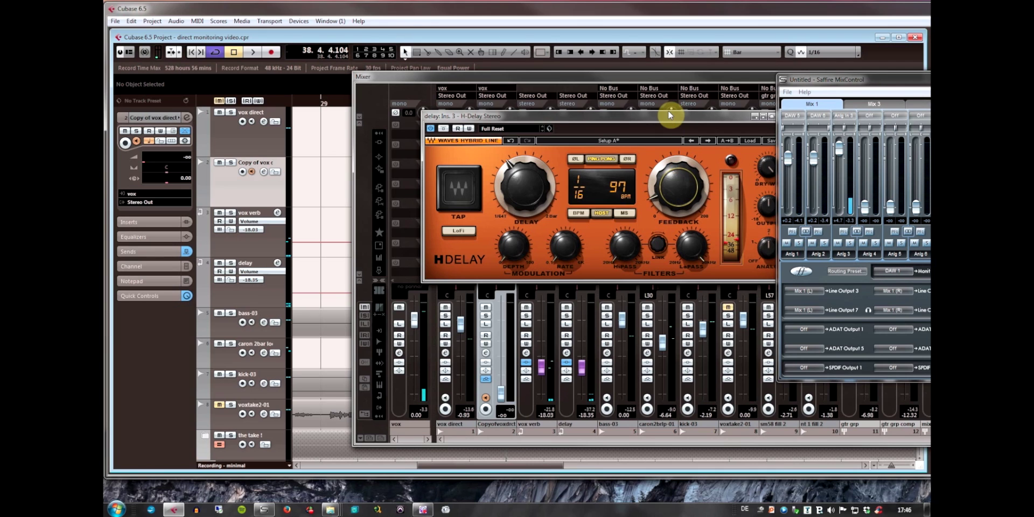
left_click(771, 116)
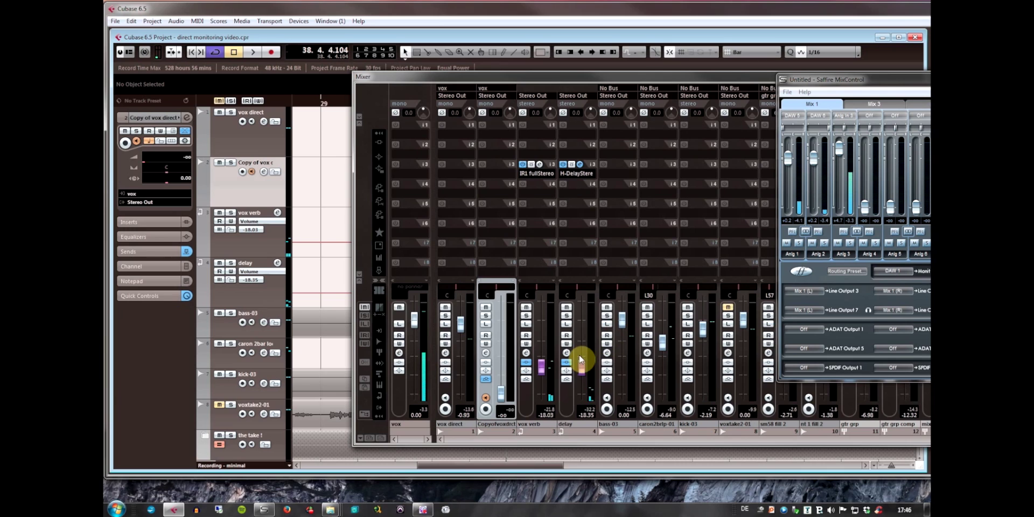
Step: Rebalance the effect channels in the mixer, setting vox verb to -20.44 and delay to -19.72, and hide the mixer
left_click_drag(582, 367, 538, 375)
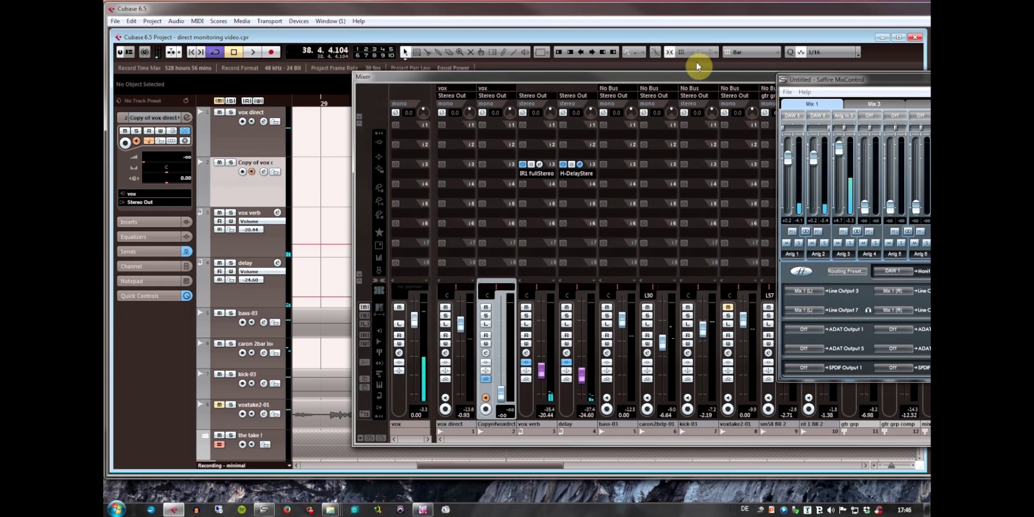
left_click_drag(582, 375, 581, 372)
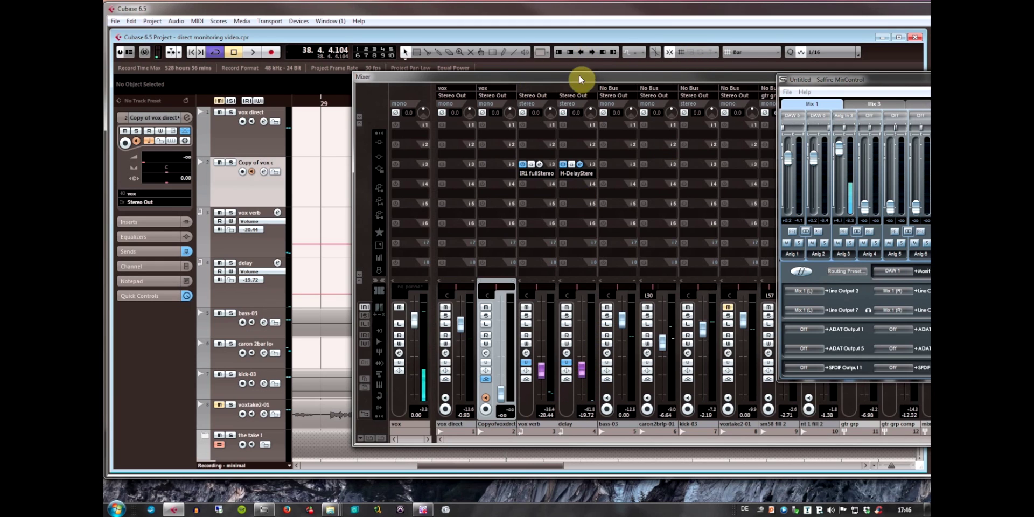
left_click_drag(575, 79, 676, 71)
key("F3")
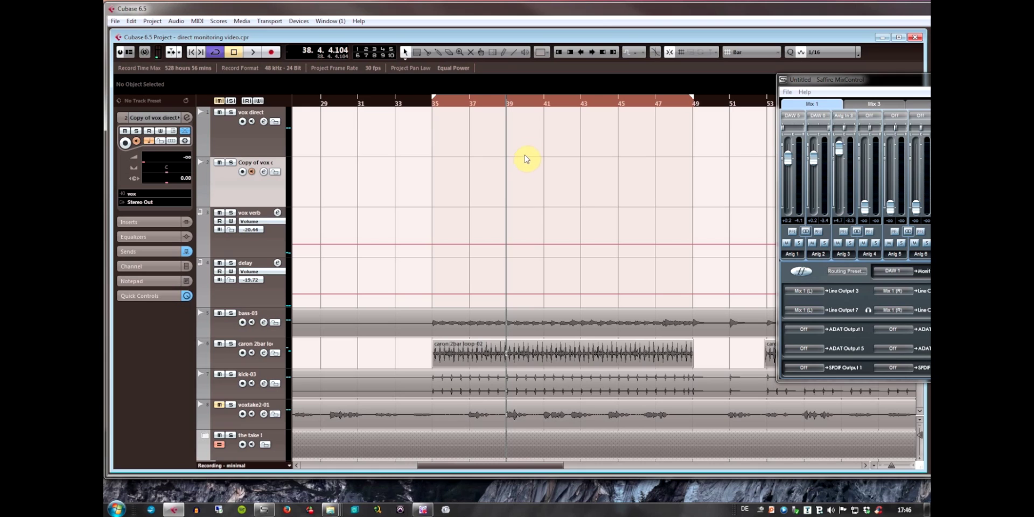
Step: Record-enable the vox direct track without turning on its monitoring, and place the project cursor at bar 30
left_click(265, 143)
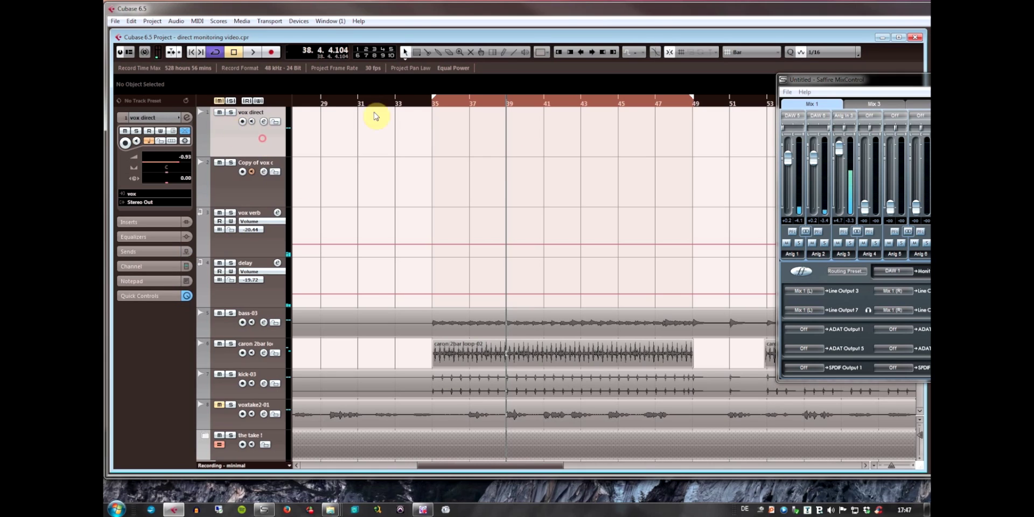
left_click(242, 122)
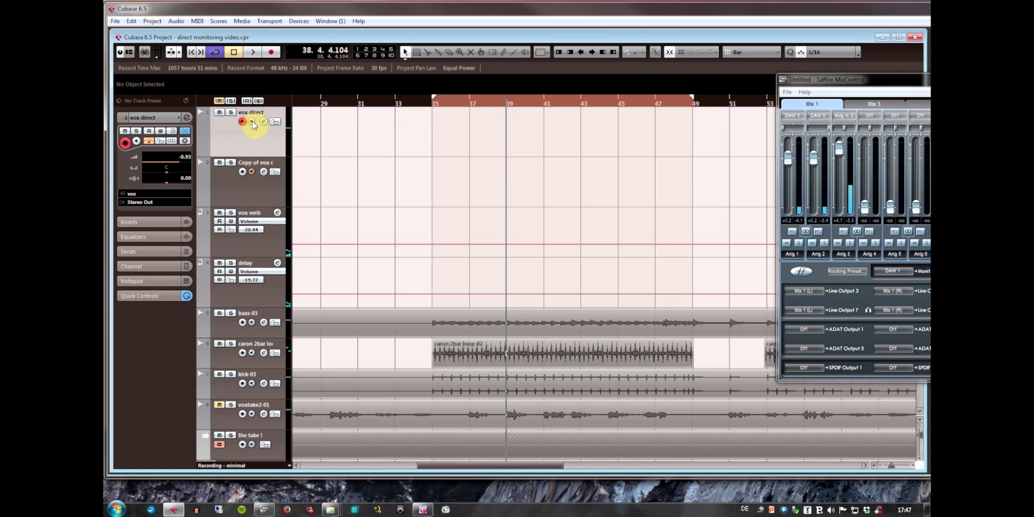
left_click(253, 124)
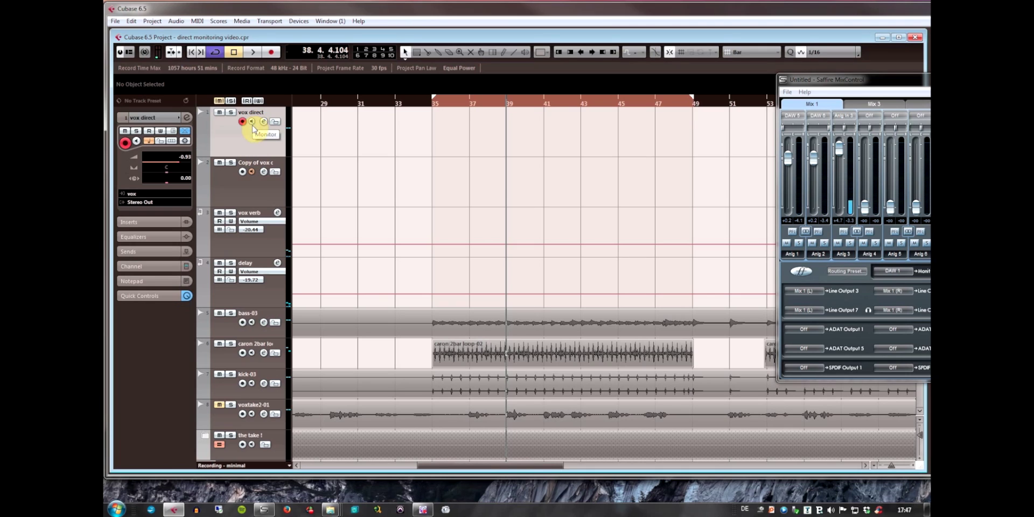
left_click(252, 172)
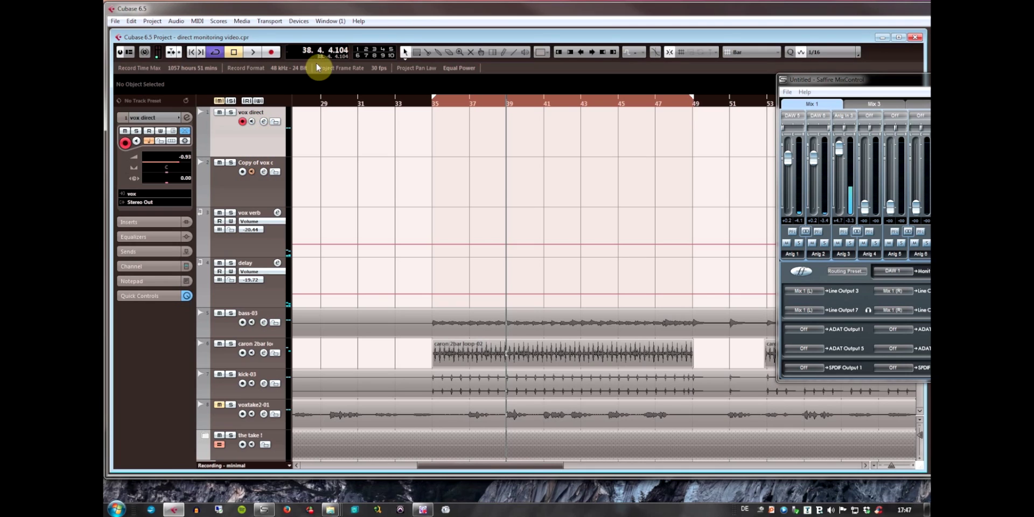
left_click(350, 102)
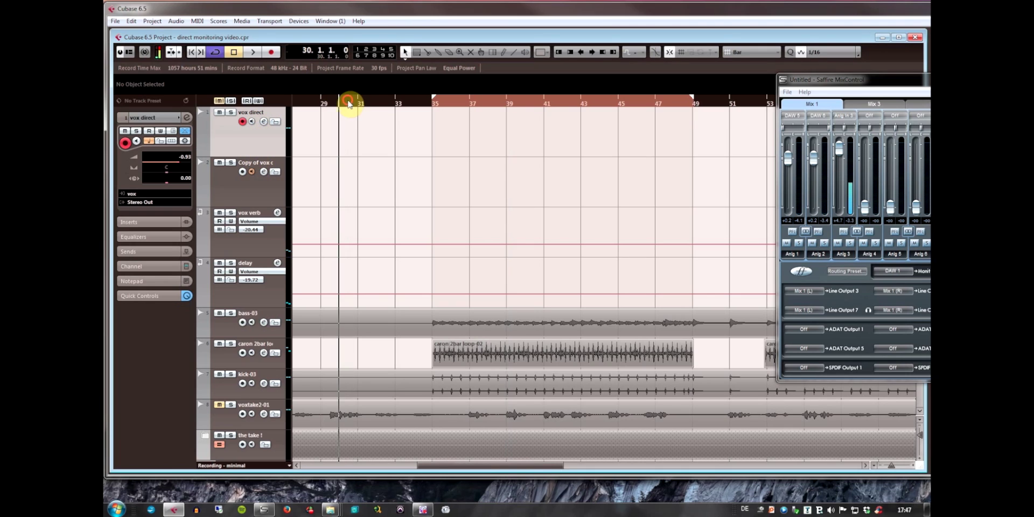
Step: Choose Manual as the Auto Monitoring mode in the VST preferences and apply the settings
left_click(116, 21)
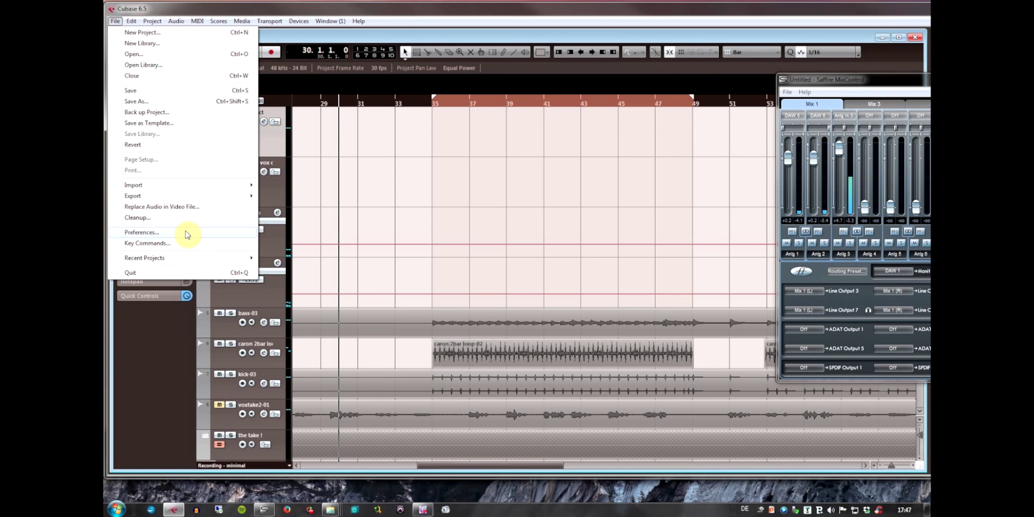
left_click(157, 234)
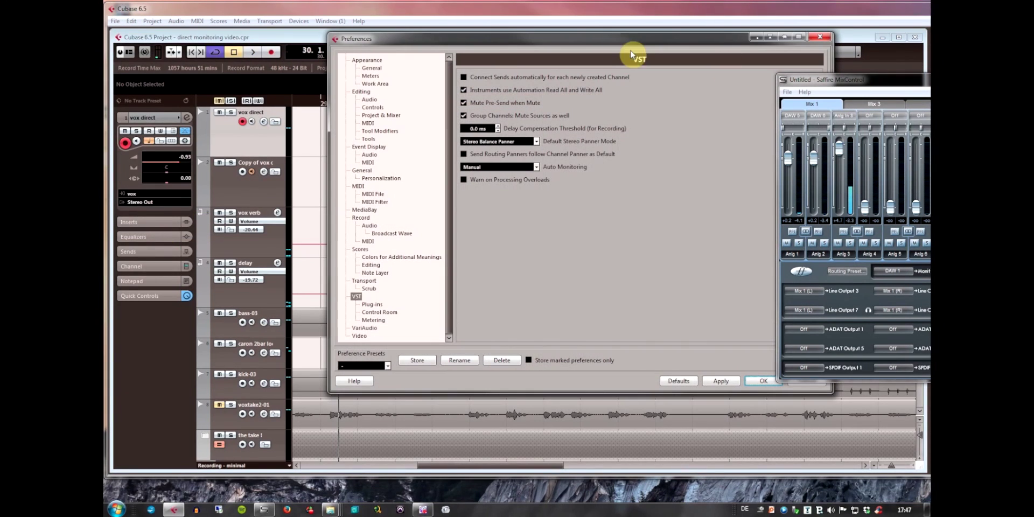
left_click_drag(576, 54, 568, 56)
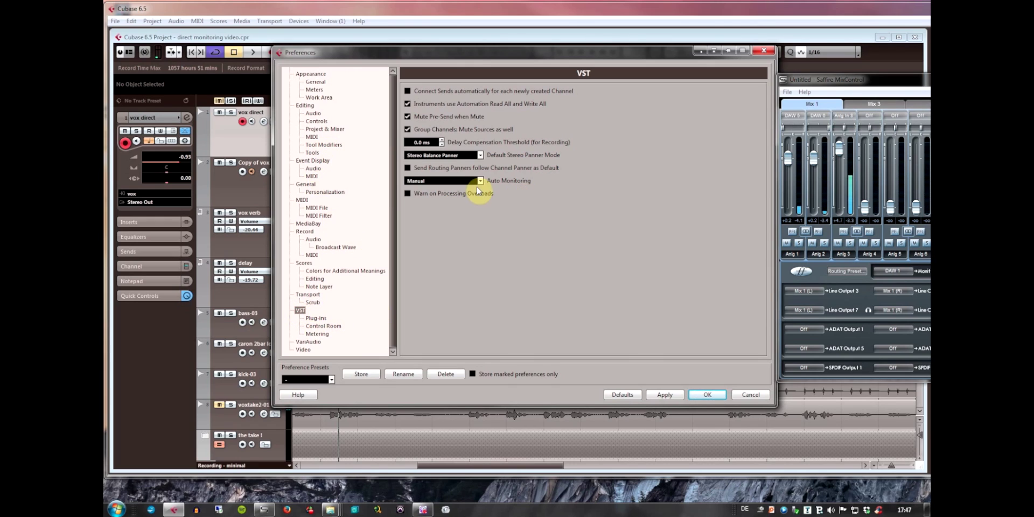
left_click(478, 181)
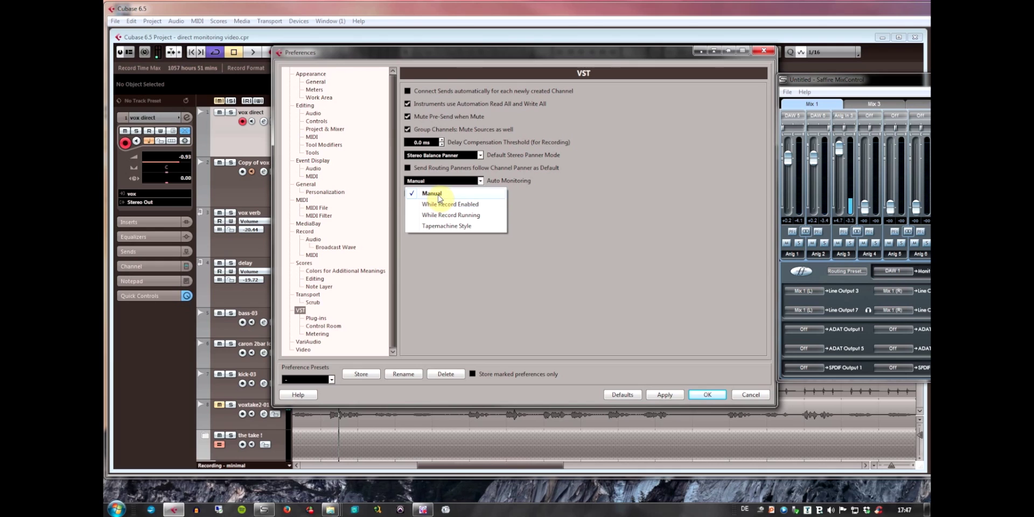
left_click(457, 192)
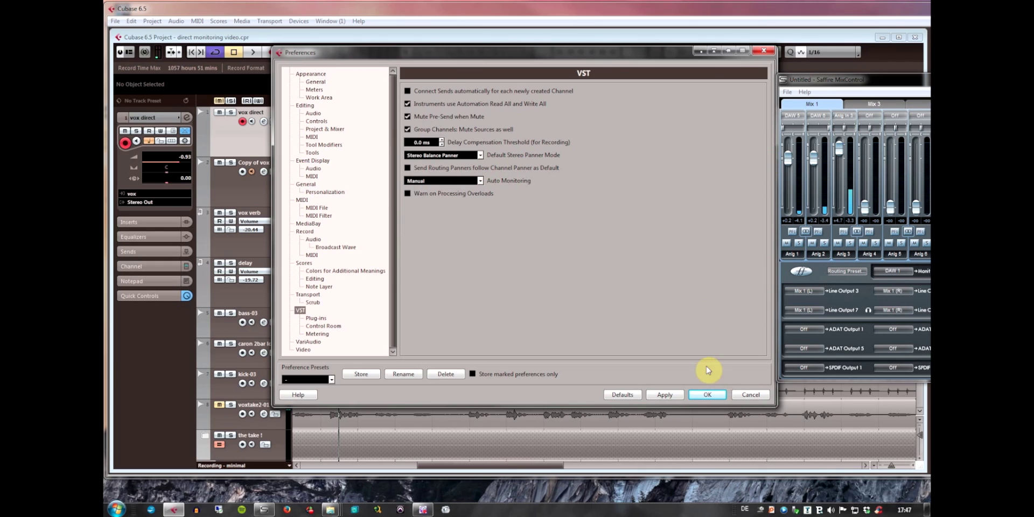
left_click(707, 394)
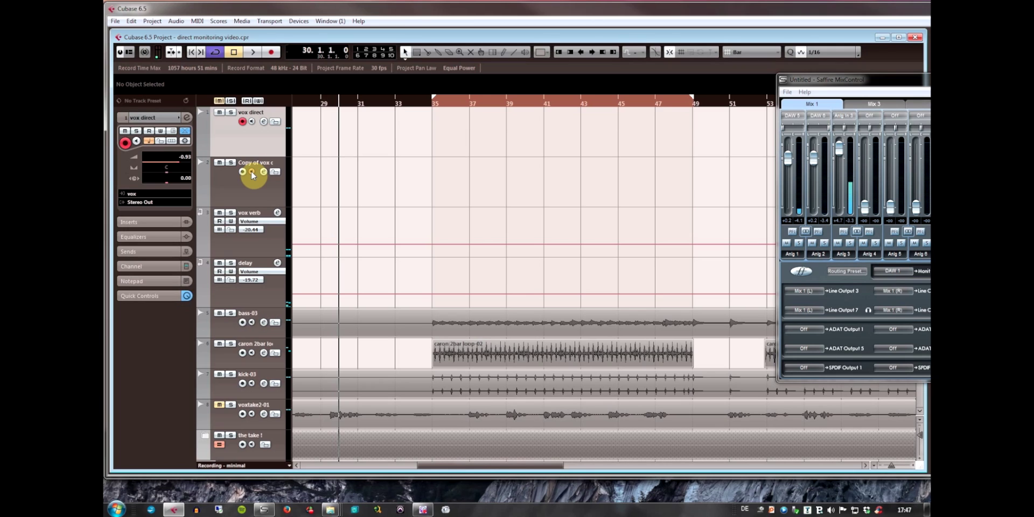
Step: Start recording on the vox direct track from bar 30, with only the copied vox track monitored
left_click(252, 171)
left_click(253, 123)
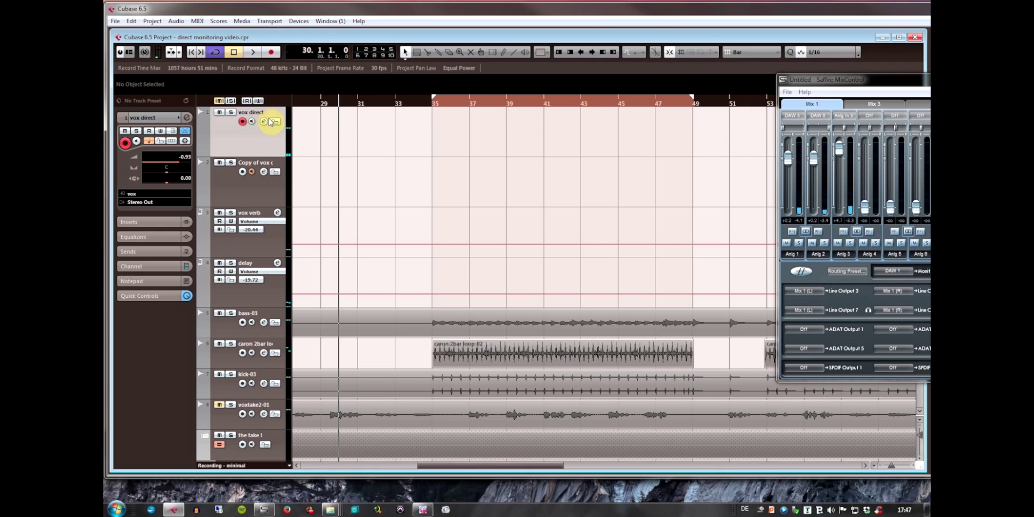
left_click(271, 52)
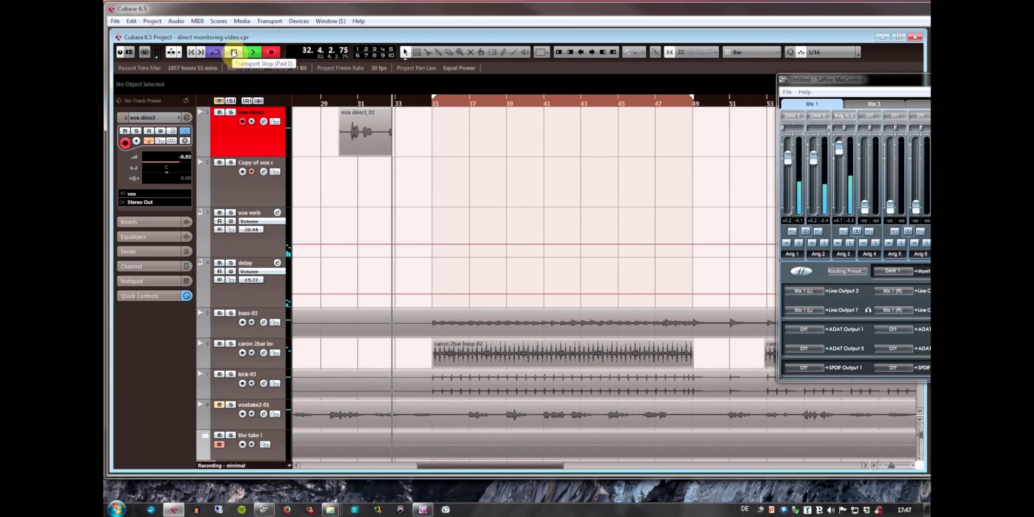
Step: While recording, set the delay channel's volume to -15.35 and vox verb's to -16.20 in the mixer, and hide the mixer
key("F3")
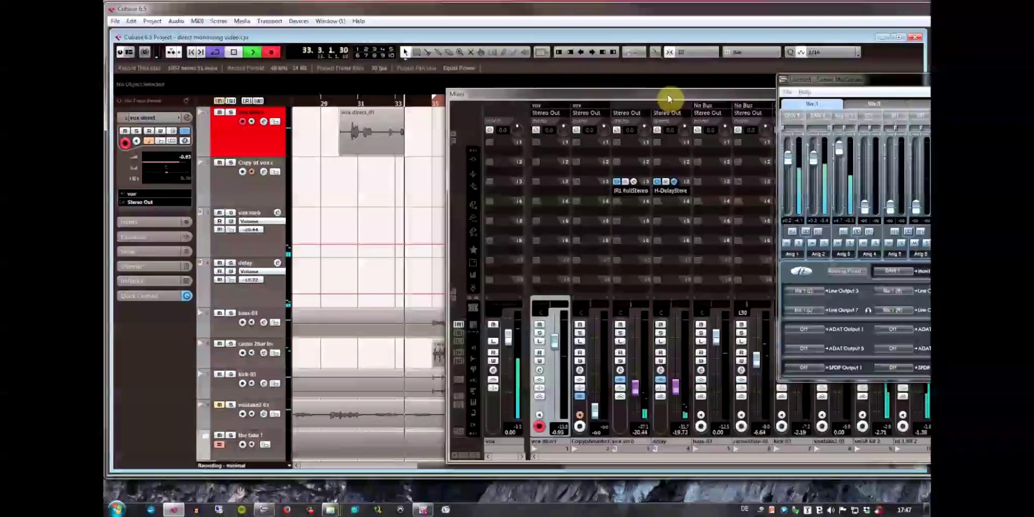
double_click(668, 99)
left_click_drag(398, 402, 441, 383)
left_click(437, 380)
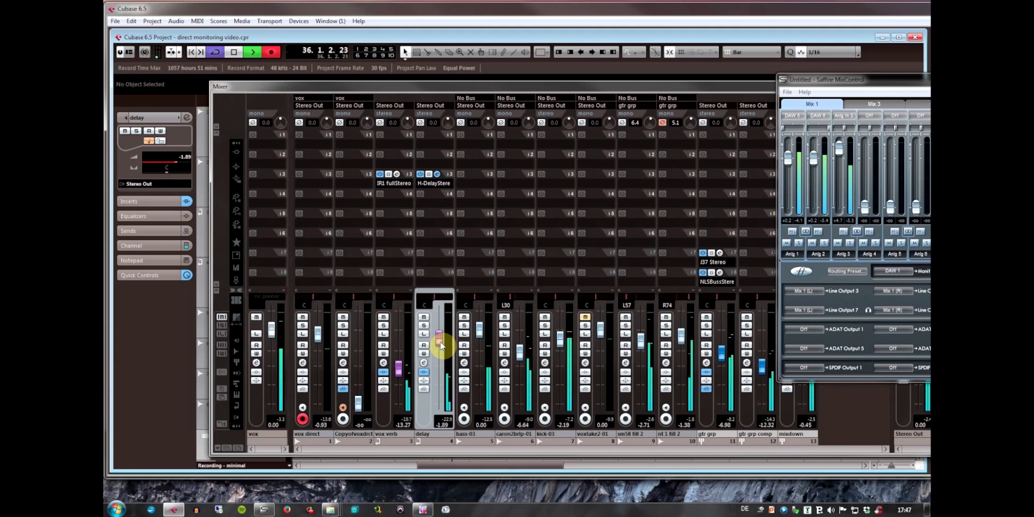
left_click_drag(441, 346, 441, 380)
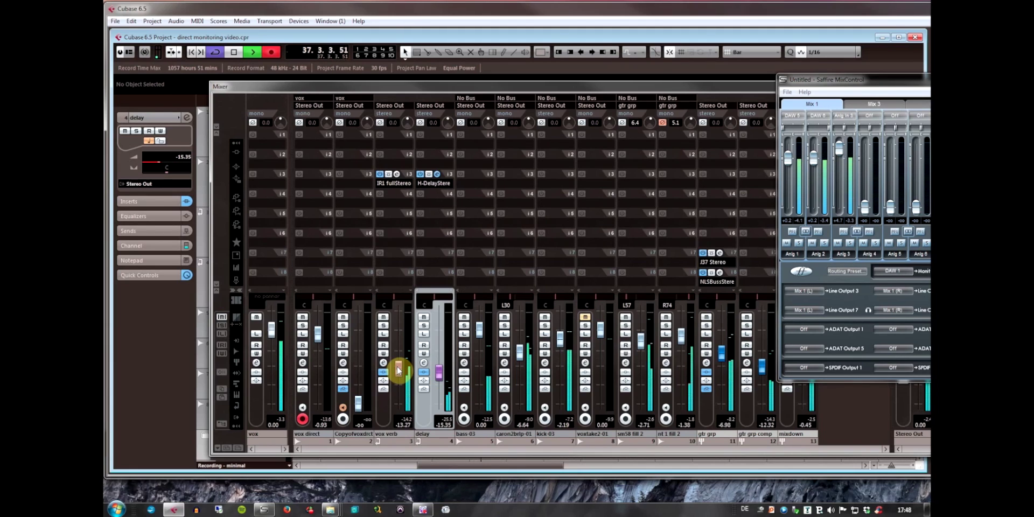
left_click_drag(399, 370, 399, 374)
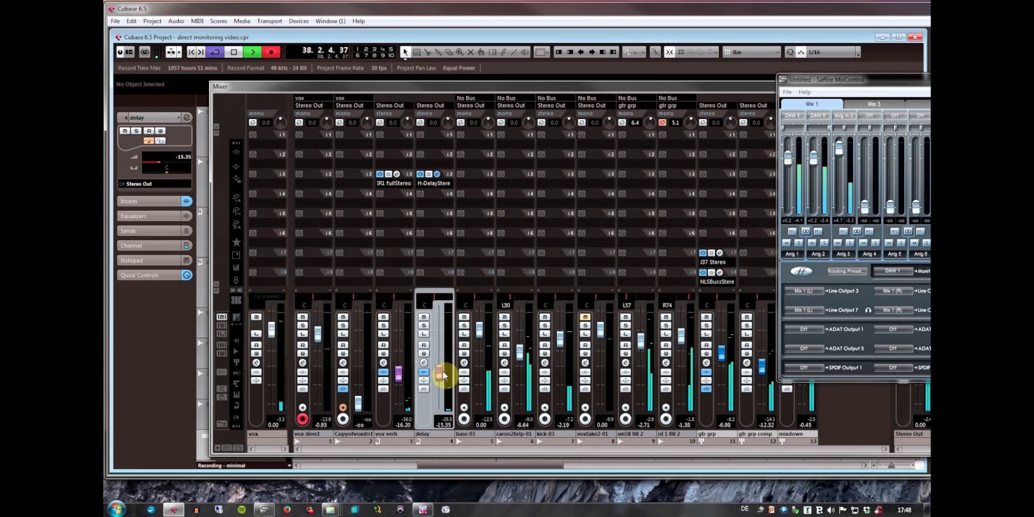
key("F3")
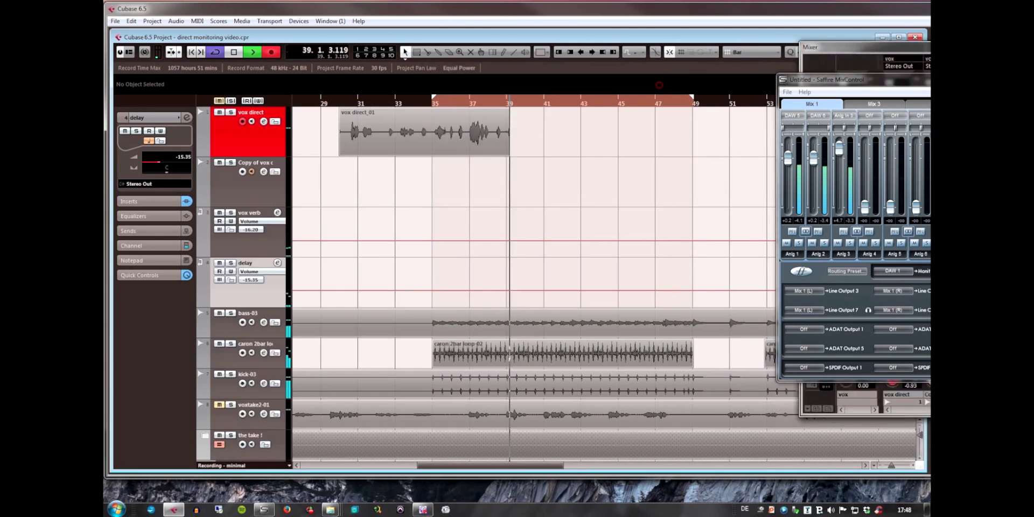
Step: Stop the recording at bar 40 and select the newly recorded clip on the vox direct track
left_click(236, 54)
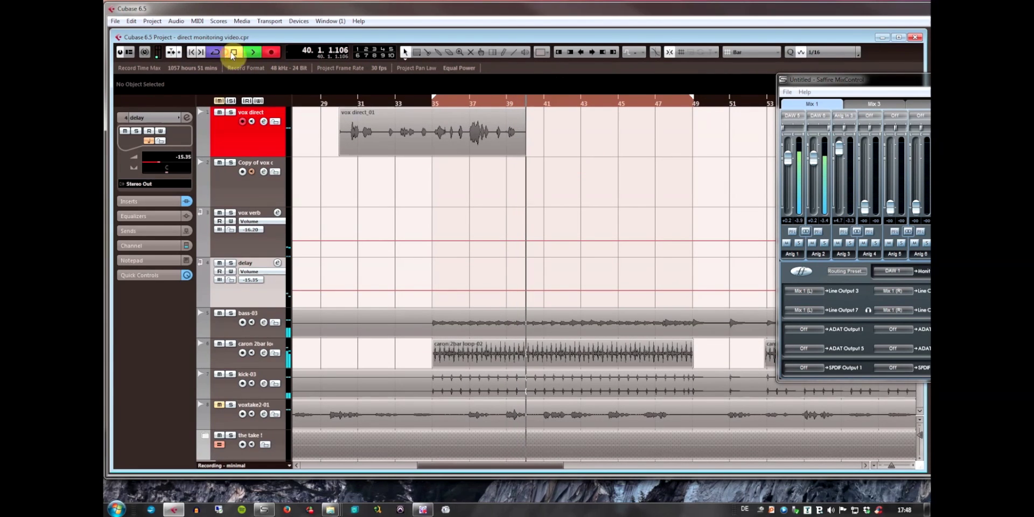
left_click(362, 120)
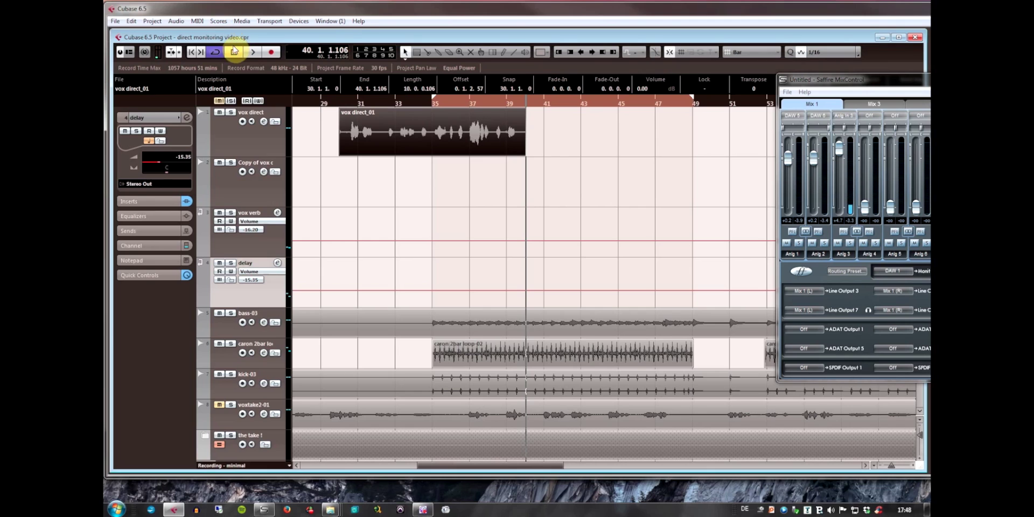
left_click(234, 51)
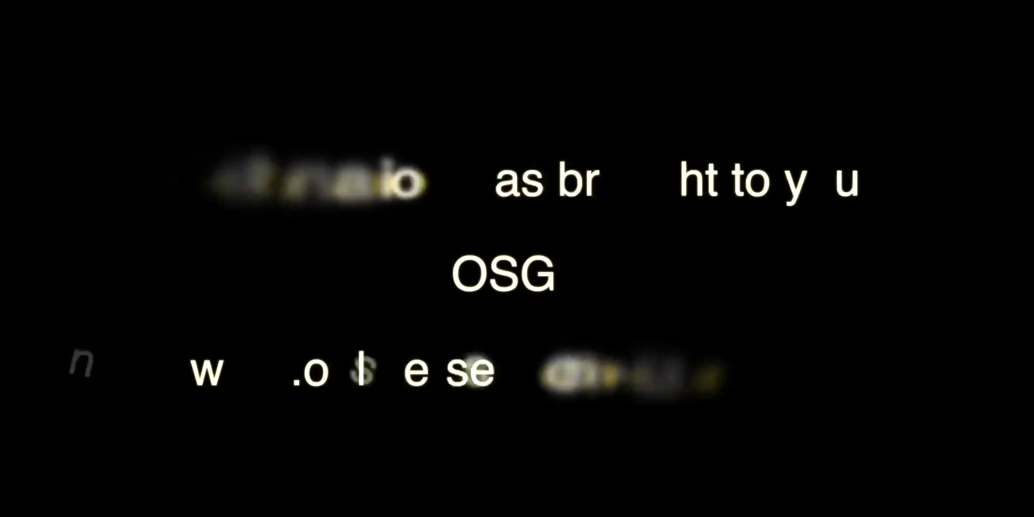